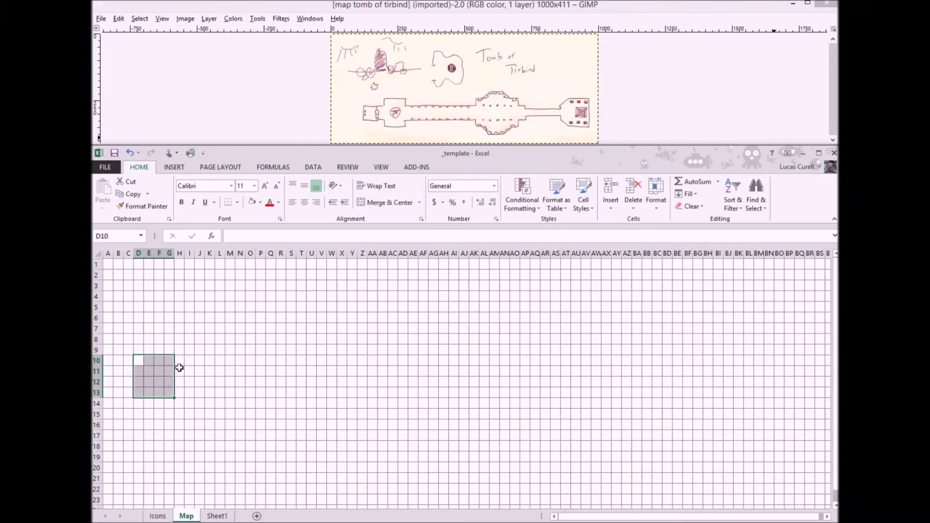
Select the entrance room, side room, long hall, central chamber and end room cells together
{"action": "left_click_drag", "start_coordinate": [179, 361], "coordinate": [188, 392]}
{"action": "left_click_drag", "start_coordinate": [199, 339], "coordinate": [248, 409]}
{"action": "left_click_drag", "start_coordinate": [261, 361], "coordinate": [454, 391]}
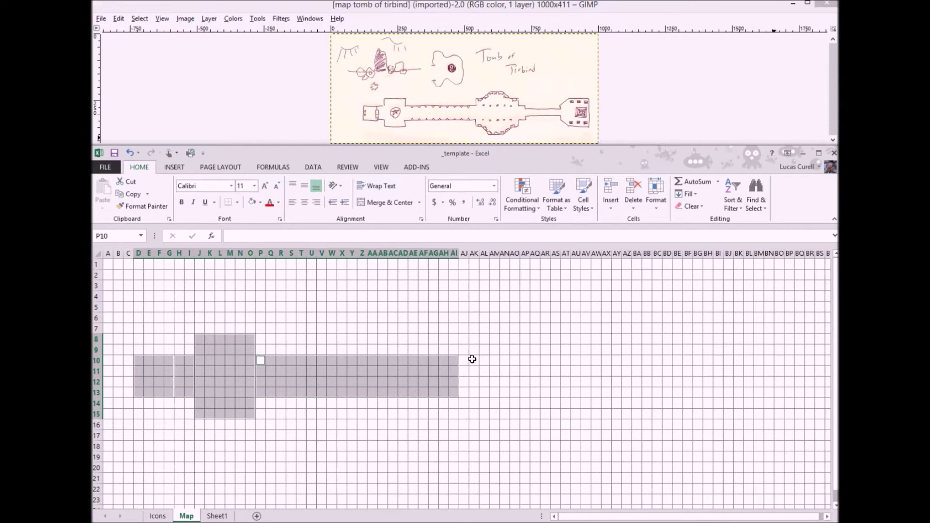
{"action": "left_click_drag", "start_coordinate": [464, 350], "coordinate": [493, 415]}
{"action": "left_click_drag", "start_coordinate": [505, 329], "coordinate": [533, 424]}
{"action": "left_click_drag", "start_coordinate": [543, 338], "coordinate": [553, 415]}
{"action": "left_click_drag", "start_coordinate": [565, 349], "coordinate": [719, 394]}
{"action": "left_click_drag", "start_coordinate": [731, 349], "coordinate": [738, 403]}
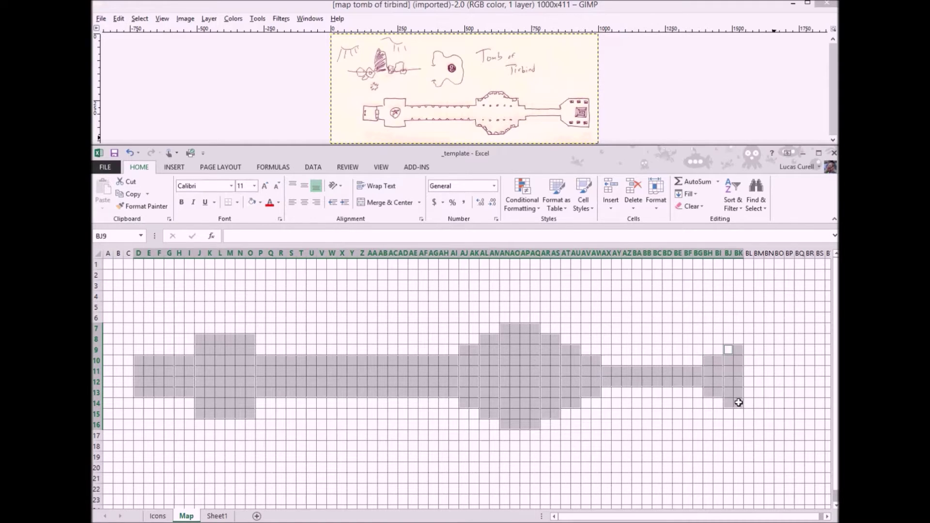
{"action": "left_click_drag", "start_coordinate": [749, 347], "coordinate": [799, 403]}
Fill the selected tomb cells with light grey and clear the selection
{"action": "left_click", "coordinate": [260, 202]}
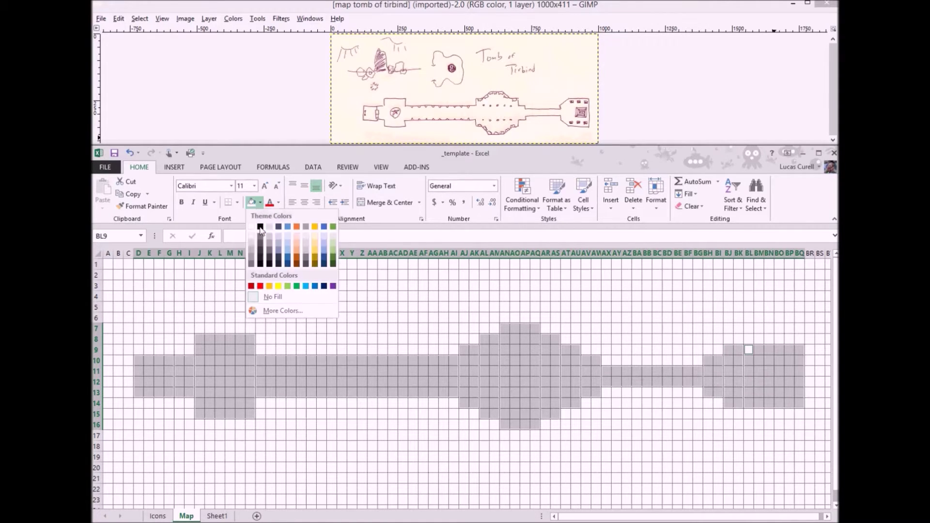
{"action": "left_click", "coordinate": [251, 239]}
{"action": "left_click", "coordinate": [388, 321]}
{"action": "left_click", "coordinate": [237, 202]}
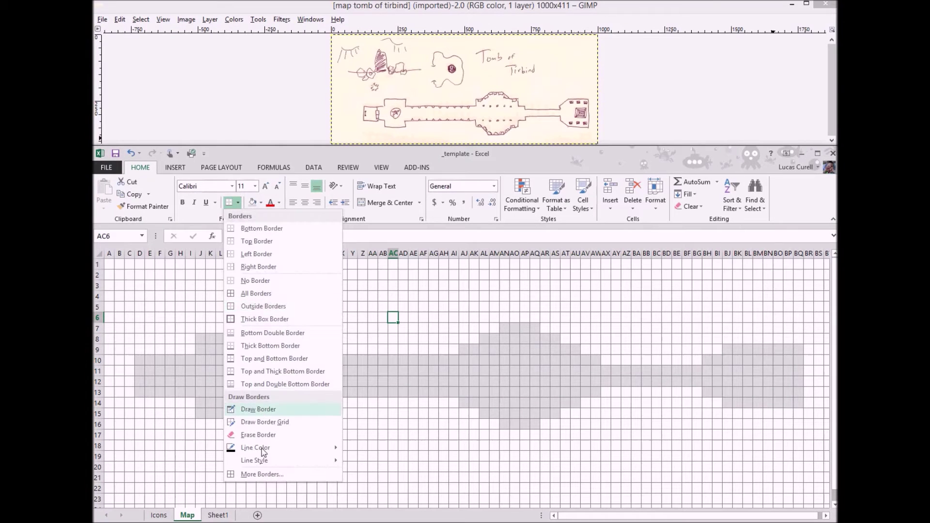
Choose a medium solid border line and border the hall top, undoing a stray box
{"action": "mouse_move", "coordinate": [278, 466]}
{"action": "left_click", "coordinate": [376, 456]}
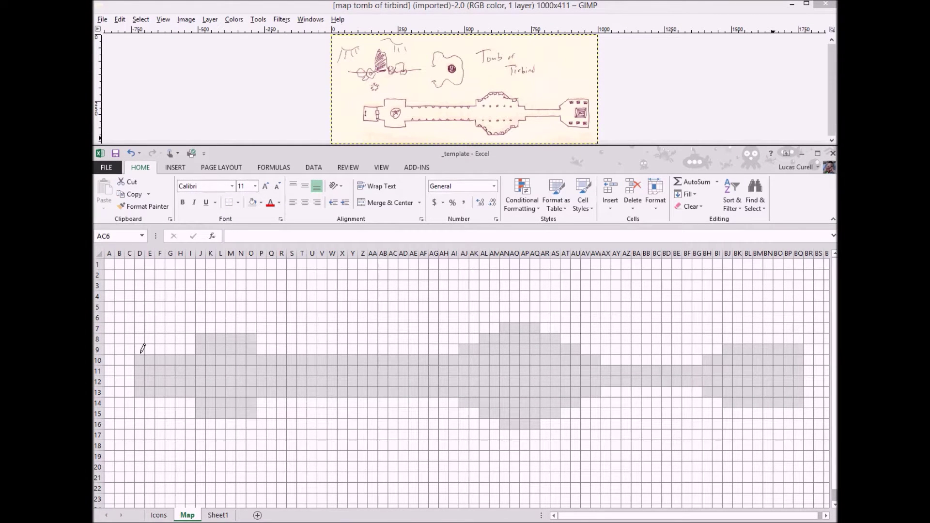
{"action": "mouse_move", "coordinate": [143, 348]}
{"action": "left_mouse_down"}
{"action": "mouse_move", "coordinate": [188, 352]}
{"action": "mouse_move", "coordinate": [197, 326]}
{"action": "mouse_move", "coordinate": [245, 326]}
{"action": "mouse_move", "coordinate": [260, 351]}
{"action": "mouse_move", "coordinate": [461, 350]}
{"action": "mouse_move", "coordinate": [502, 315]}
{"action": "mouse_move", "coordinate": [525, 311]}
{"action": "mouse_move", "coordinate": [603, 361]}
{"action": "left_mouse_up"}
{"action": "key", "text": "ctrl+z"}
Outline the entrance room, side room bottom, narrow hall and end room tops in black
{"action": "mouse_move", "coordinate": [139, 367]}
{"action": "left_mouse_down"}
{"action": "mouse_move", "coordinate": [146, 392]}
{"action": "mouse_move", "coordinate": [196, 399]}
{"action": "left_mouse_up"}
{"action": "mouse_move", "coordinate": [176, 358]}
{"action": "left_mouse_down"}
{"action": "mouse_move", "coordinate": [174, 391]}
{"action": "mouse_move", "coordinate": [197, 415]}
{"action": "mouse_move", "coordinate": [253, 417]}
{"action": "mouse_move", "coordinate": [257, 402]}
{"action": "mouse_move", "coordinate": [459, 400]}
{"action": "mouse_move", "coordinate": [542, 430]}
{"action": "mouse_move", "coordinate": [560, 410]}
{"action": "mouse_move", "coordinate": [600, 396]}
{"action": "mouse_move", "coordinate": [702, 389]}
{"action": "mouse_move", "coordinate": [702, 399]}
{"action": "mouse_move", "coordinate": [799, 405]}
{"action": "left_mouse_up"}
{"action": "key", "text": "ctrl+z"}
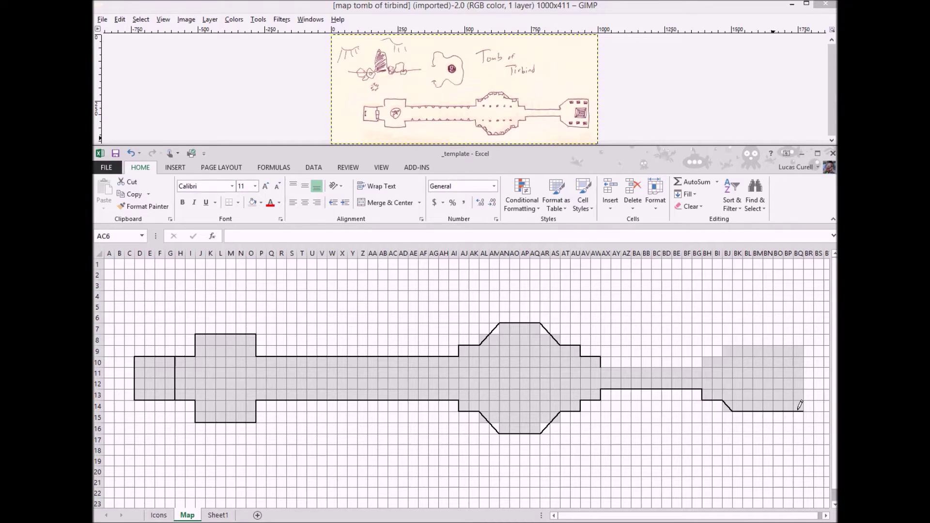
{"action": "mouse_move", "coordinate": [601, 367]}
{"action": "left_mouse_down"}
{"action": "mouse_move", "coordinate": [702, 367]}
{"action": "mouse_move", "coordinate": [733, 345]}
{"action": "mouse_move", "coordinate": [800, 344]}
{"action": "mouse_move", "coordinate": [803, 411]}
{"action": "left_mouse_up"}
{"action": "left_click", "coordinate": [174, 167]}
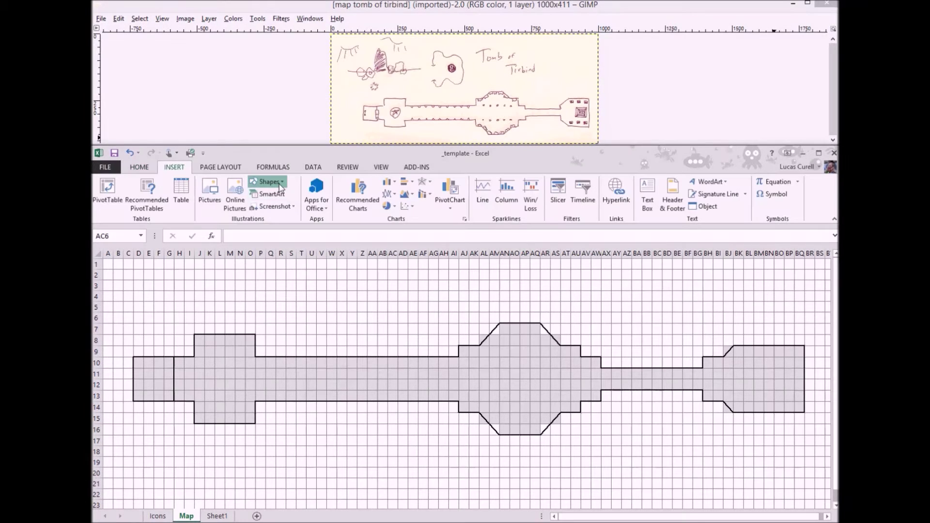
Draw a freeform cave outline above the hall
{"action": "left_click", "coordinate": [279, 184]}
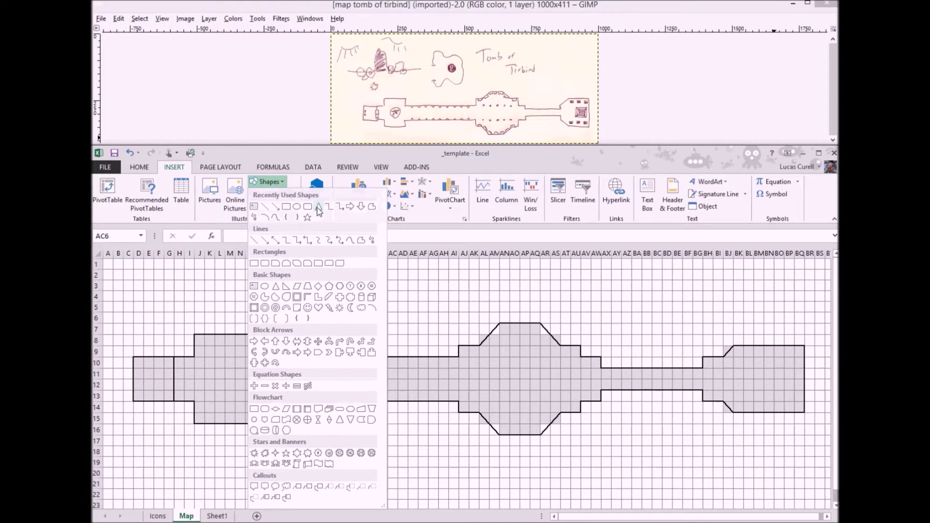
{"action": "left_click", "coordinate": [362, 240]}
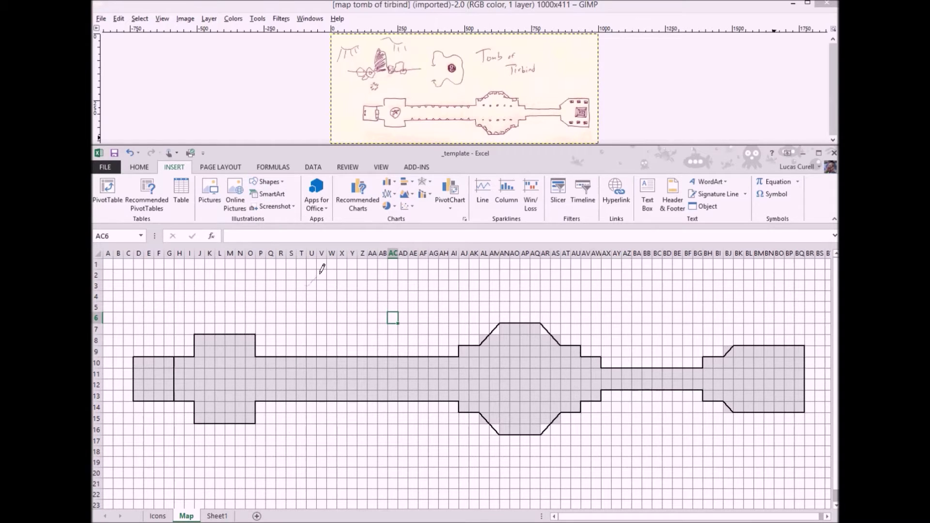
{"action": "mouse_move", "coordinate": [346, 271]}
{"action": "left_mouse_down"}
{"action": "mouse_move", "coordinate": [359, 300]}
{"action": "mouse_move", "coordinate": [339, 326]}
{"action": "mouse_move", "coordinate": [318, 317]}
{"action": "mouse_move", "coordinate": [304, 287]}
{"action": "left_mouse_up"}
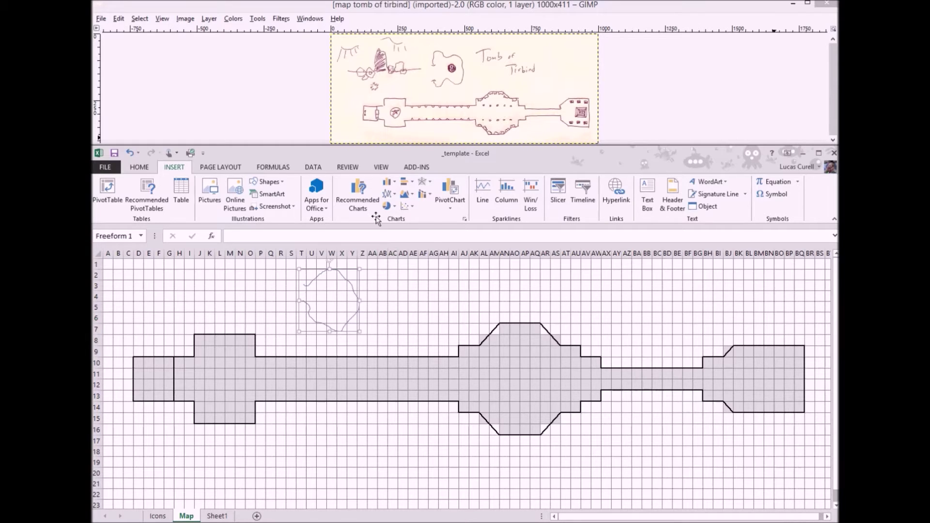
Make the cave outline black with a 2¼ pt weight
{"action": "left_click", "coordinate": [470, 194]}
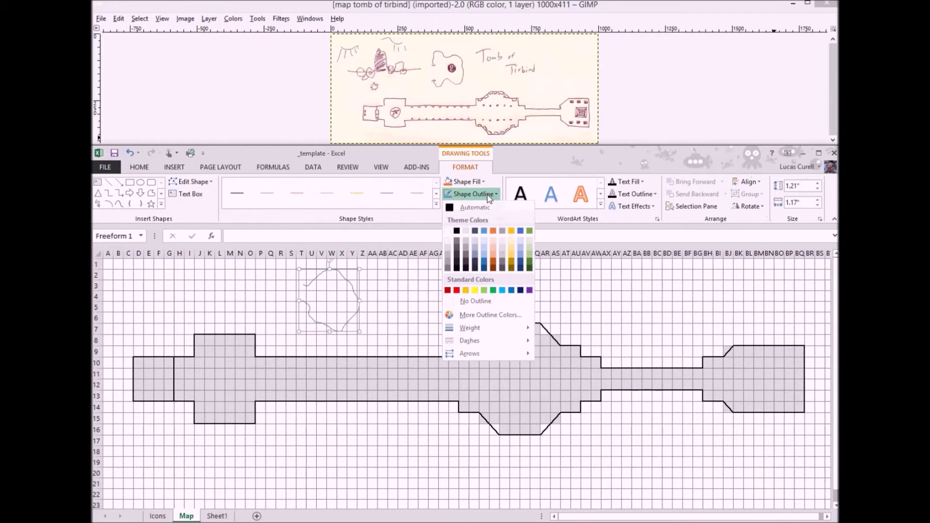
{"action": "left_click", "coordinate": [456, 231]}
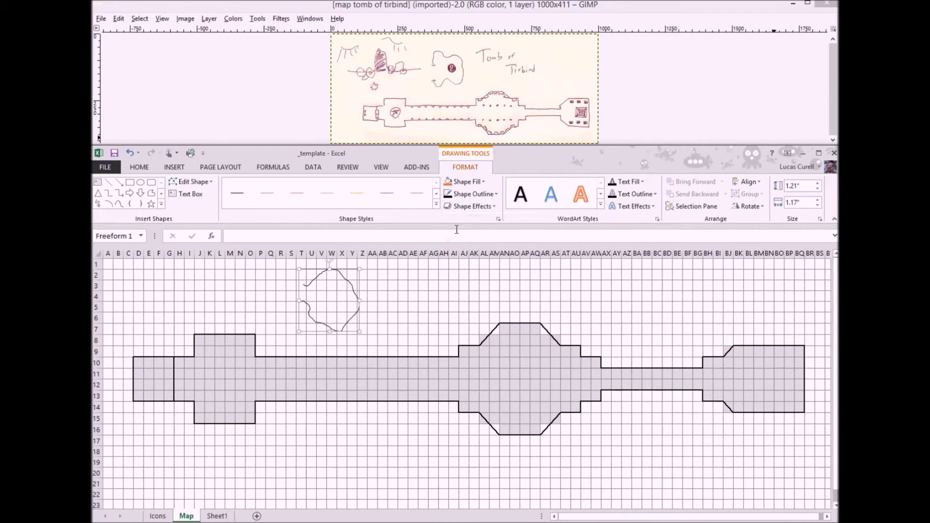
{"action": "left_click", "coordinate": [469, 195]}
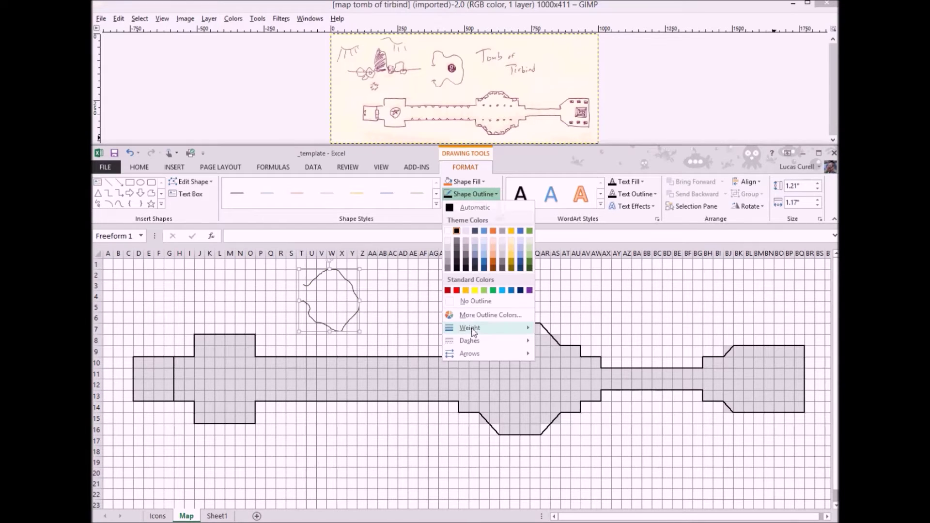
{"action": "mouse_move", "coordinate": [471, 328]}
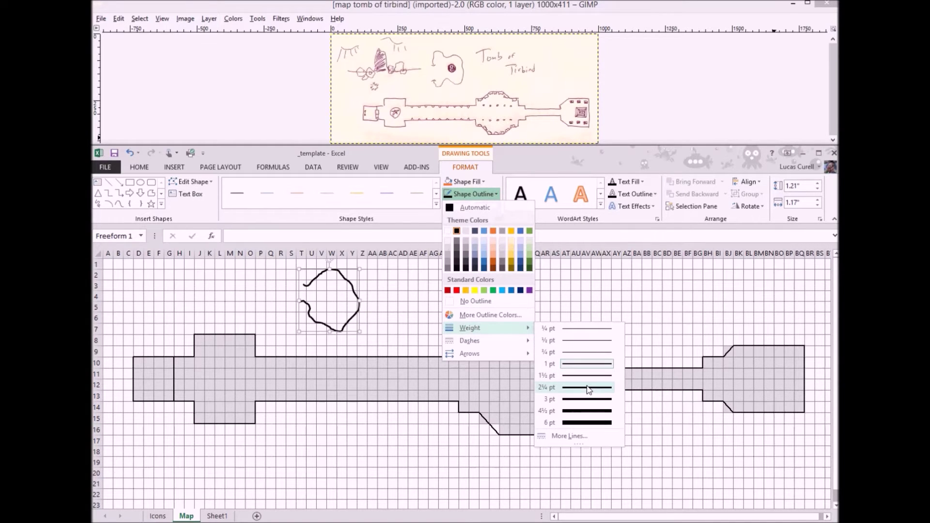
{"action": "left_click", "coordinate": [587, 388]}
{"action": "left_click", "coordinate": [438, 308]}
{"action": "key", "text": "ctrl+Page_Up"}
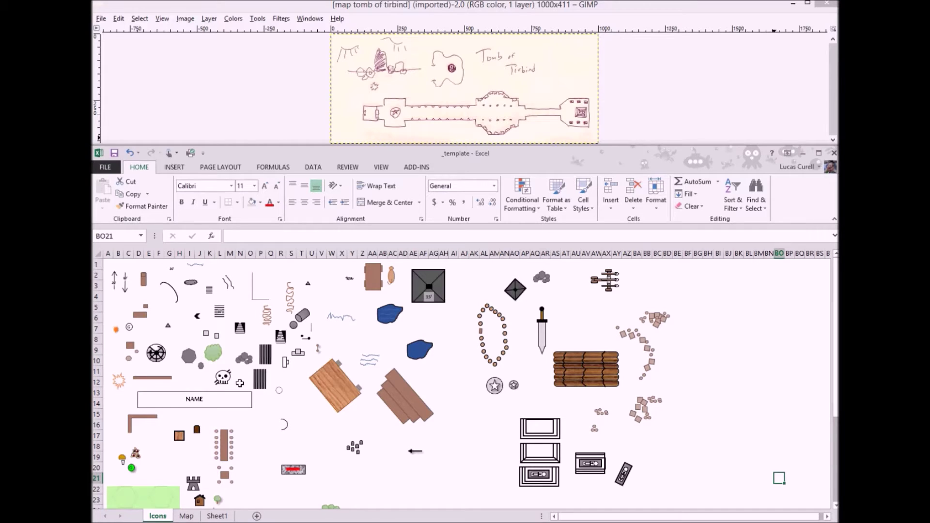
Copy the small circled T marker from the Icons sheet into the cave loop on Map
{"action": "left_click", "coordinate": [282, 392]}
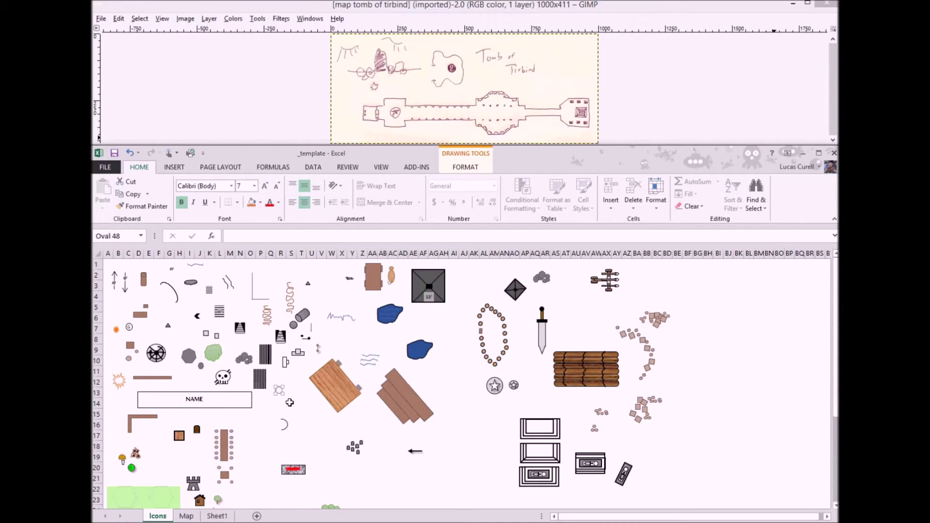
{"action": "key", "text": "ctrl+c"}
{"action": "left_click", "coordinate": [189, 517]}
{"action": "key", "text": "ctrl+v"}
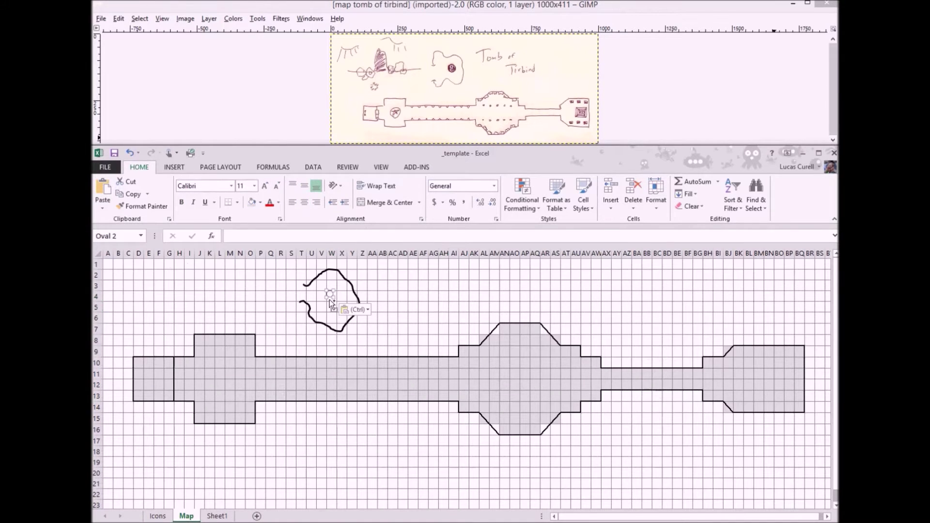
{"action": "scroll", "coordinate": [332, 304], "scroll_direction": "up", "scroll_amount": 2}
{"action": "scroll", "coordinate": [332, 304], "scroll_direction": "up", "scroll_amount": 2}
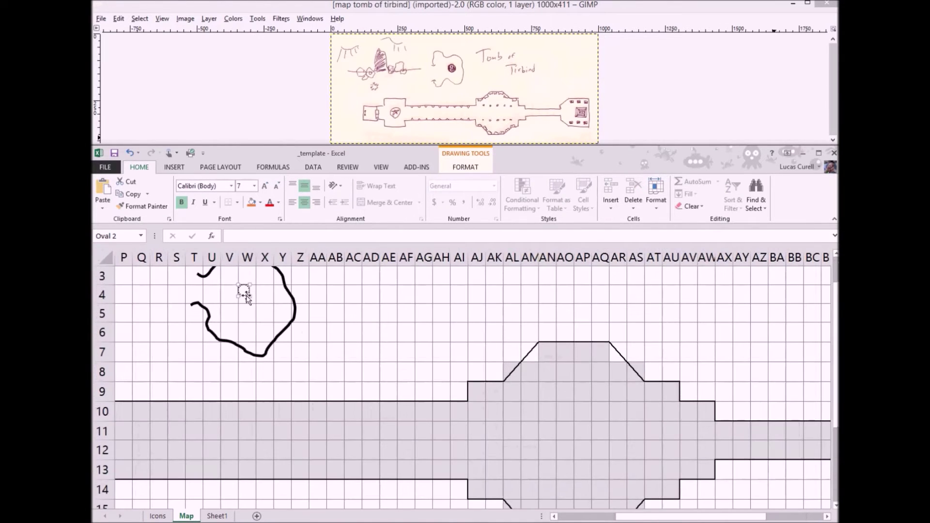
{"action": "left_click_drag", "start_coordinate": [249, 299], "coordinate": [268, 322]}
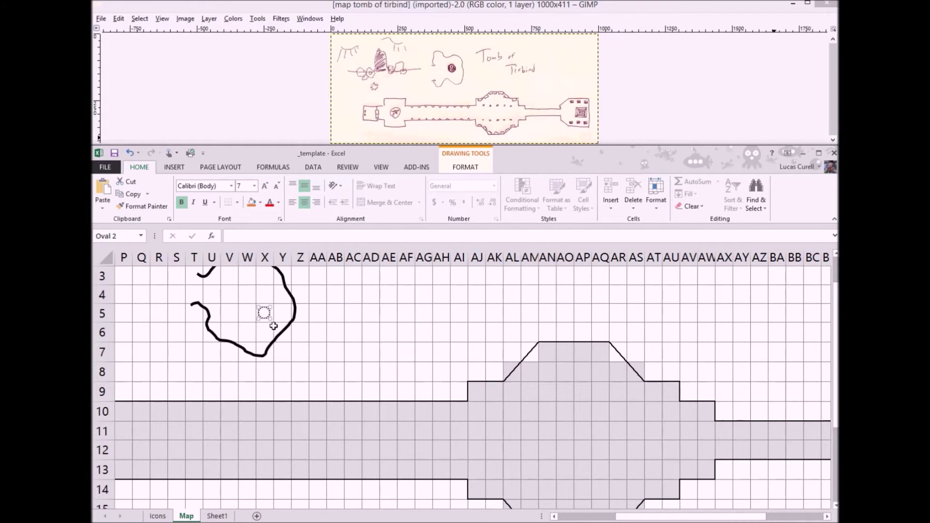
{"action": "left_click", "coordinate": [331, 298]}
{"action": "scroll", "coordinate": [331, 316], "scroll_direction": "down", "scroll_amount": 2}
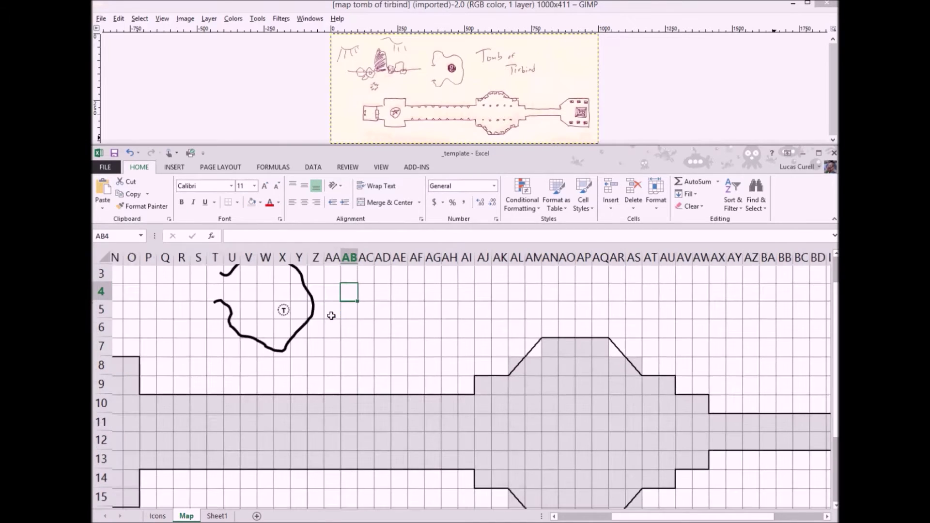
{"action": "left_click_drag", "start_coordinate": [619, 517], "coordinate": [569, 518]}
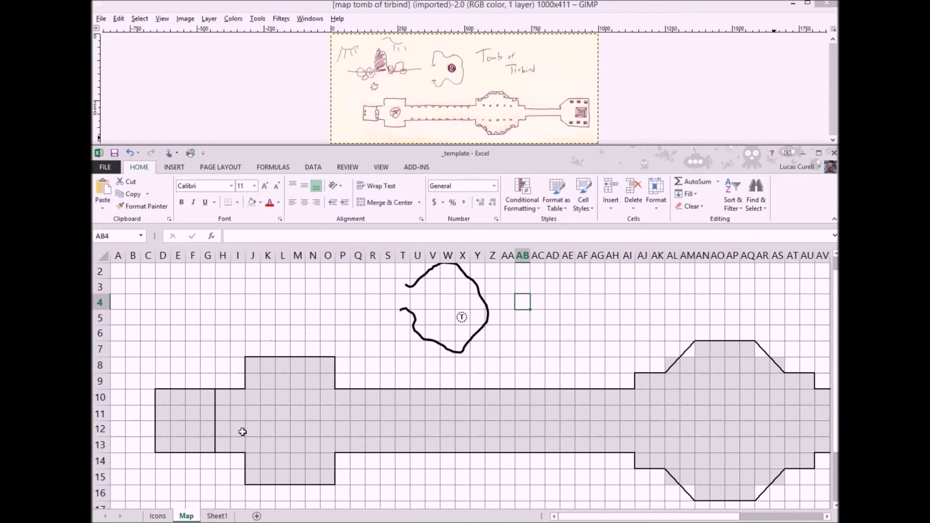
{"action": "left_click", "coordinate": [156, 516]}
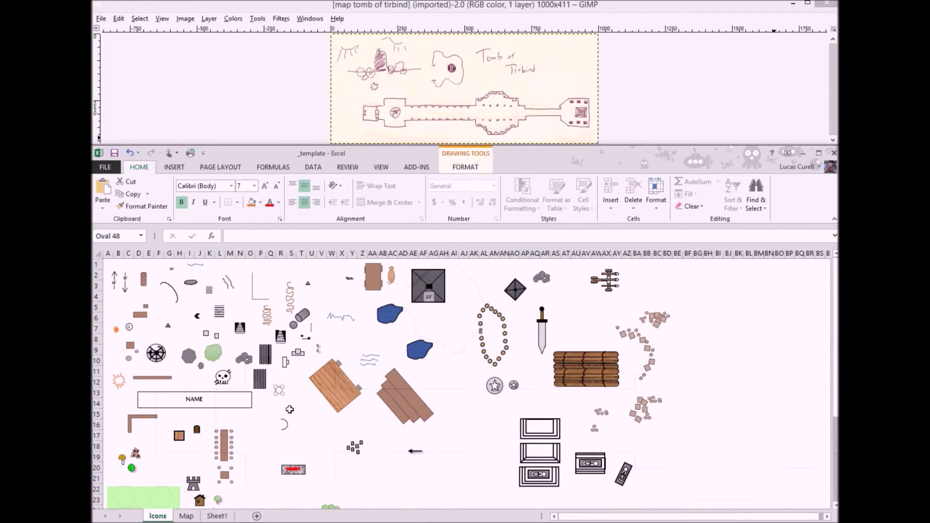
Copy the small grouped door icon from Icons into the entrance room's left edge
{"action": "left_click", "coordinate": [316, 345]}
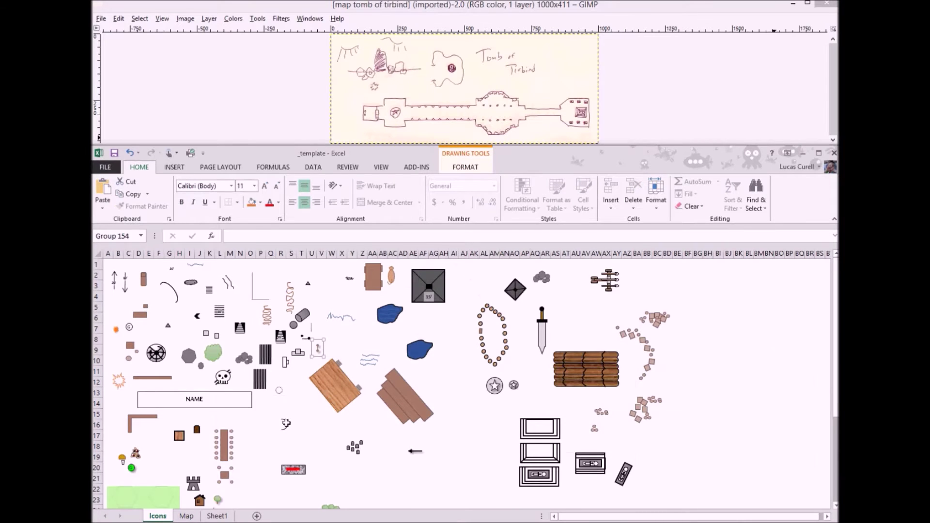
{"action": "key", "text": "ctrl+c"}
{"action": "left_click", "coordinate": [186, 515]}
{"action": "left_click", "coordinate": [173, 415]}
{"action": "key", "text": "ctrl+v"}
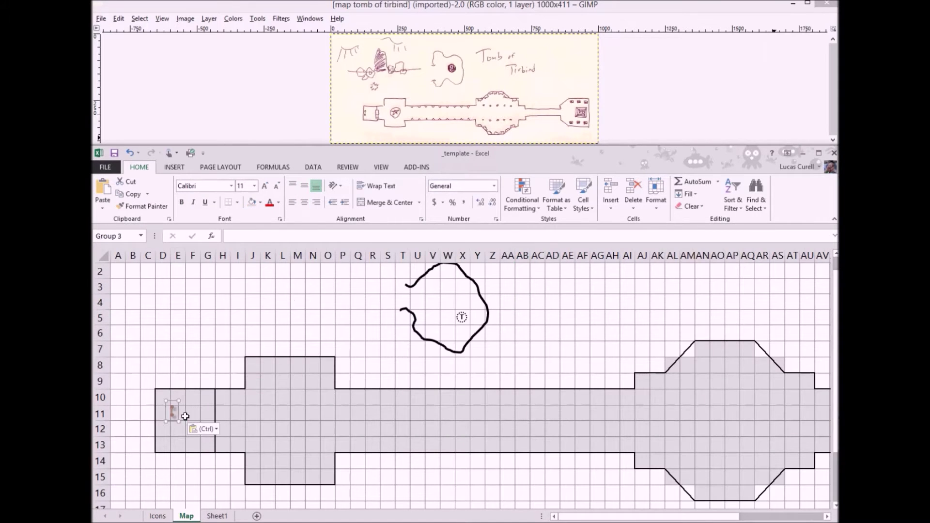
{"action": "left_click_drag", "start_coordinate": [180, 419], "coordinate": [162, 423]}
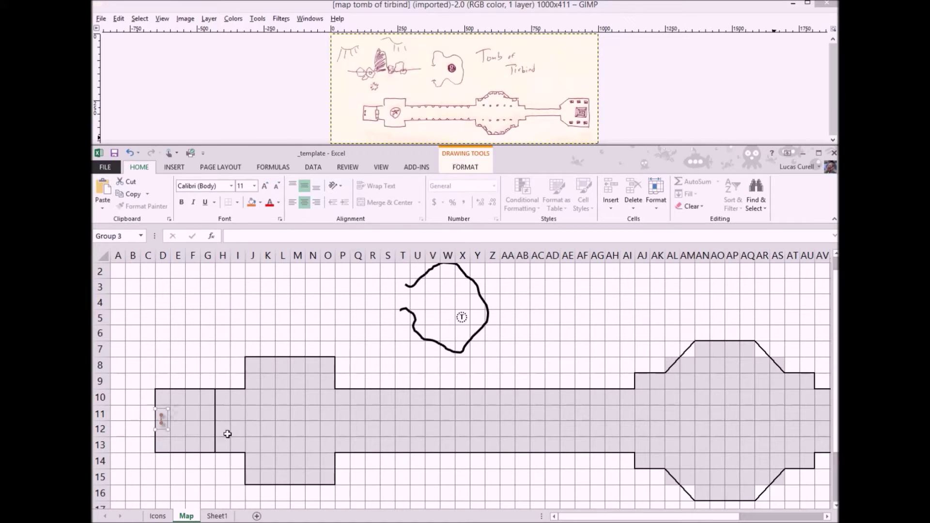
{"action": "left_click", "coordinate": [157, 515]}
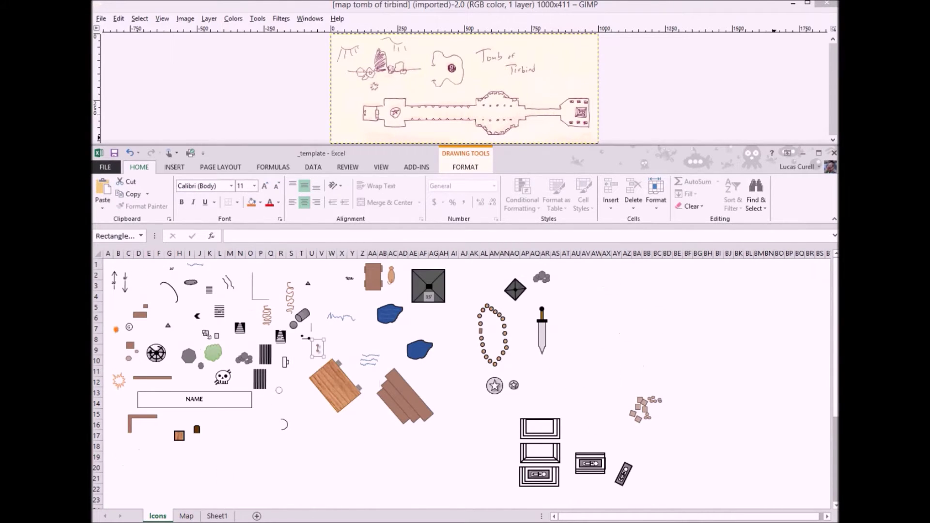
Stretch the door rectangle at H11 into a tall narrow panel on the G/H wall
{"action": "left_click", "coordinate": [186, 516]}
{"action": "left_click", "coordinate": [218, 410]}
{"action": "scroll", "coordinate": [219, 430], "scroll_direction": "up", "scroll_amount": 5, "text": "ctrl"}
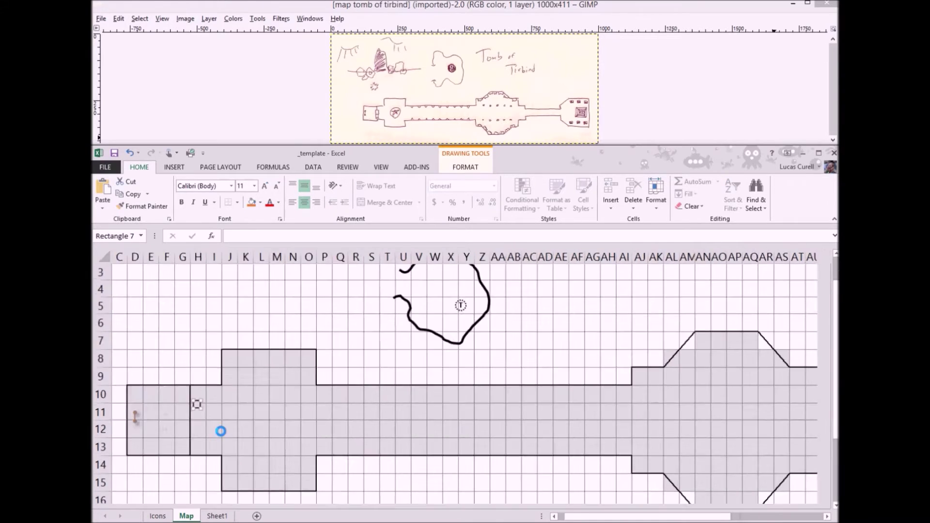
{"action": "left_click_drag", "start_coordinate": [296, 356], "coordinate": [283, 390]}
Try Align Middle on the two door pieces, then undo it
{"action": "left_click", "coordinate": [293, 364], "text": "shift"}
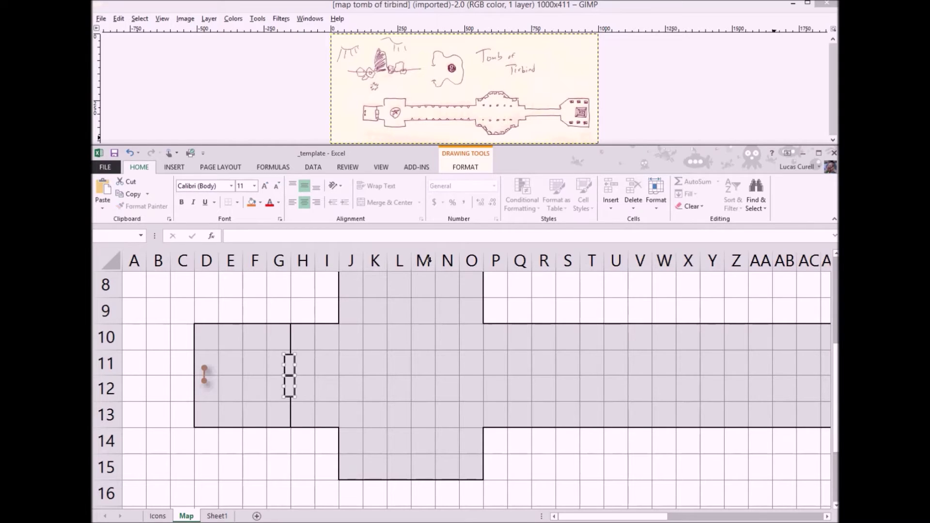
{"action": "left_click", "coordinate": [466, 167]}
{"action": "left_click", "coordinate": [746, 182]}
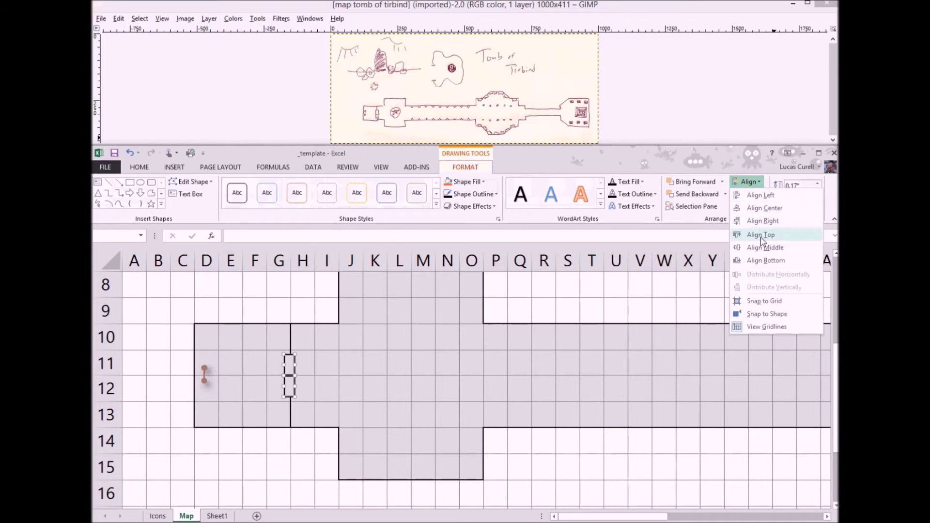
{"action": "left_click", "coordinate": [757, 237]}
{"action": "key", "text": "ctrl+z"}
{"action": "left_click", "coordinate": [746, 182]}
{"action": "left_click", "coordinate": [450, 328]}
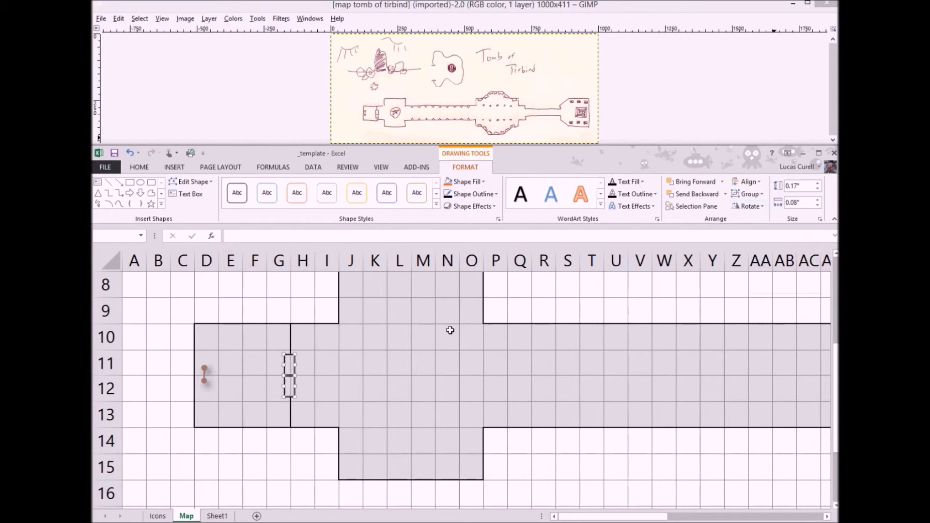
{"action": "left_click", "coordinate": [412, 348]}
{"action": "scroll", "coordinate": [414, 353], "scroll_direction": "down", "scroll_amount": 4}
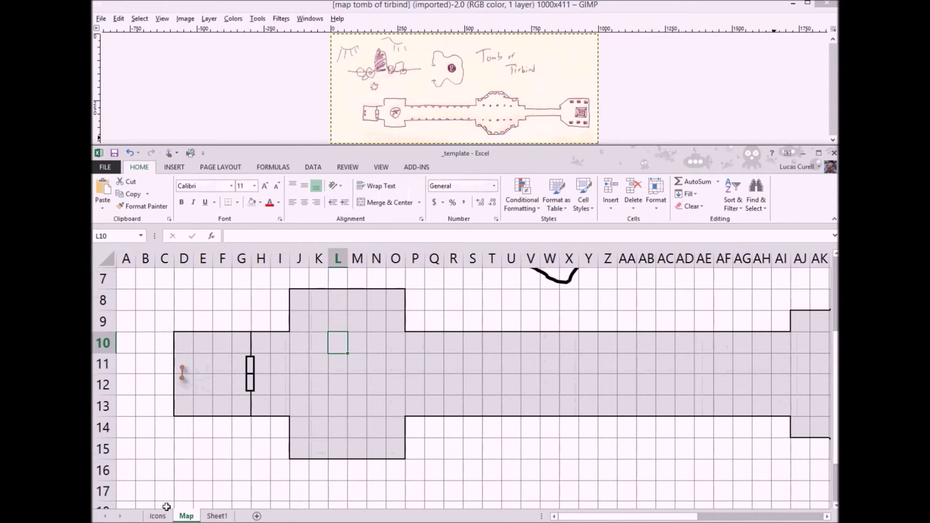
{"action": "left_click", "coordinate": [158, 516]}
Place a copy of the star coin in the first hall around L11
{"action": "left_click", "coordinate": [494, 386]}
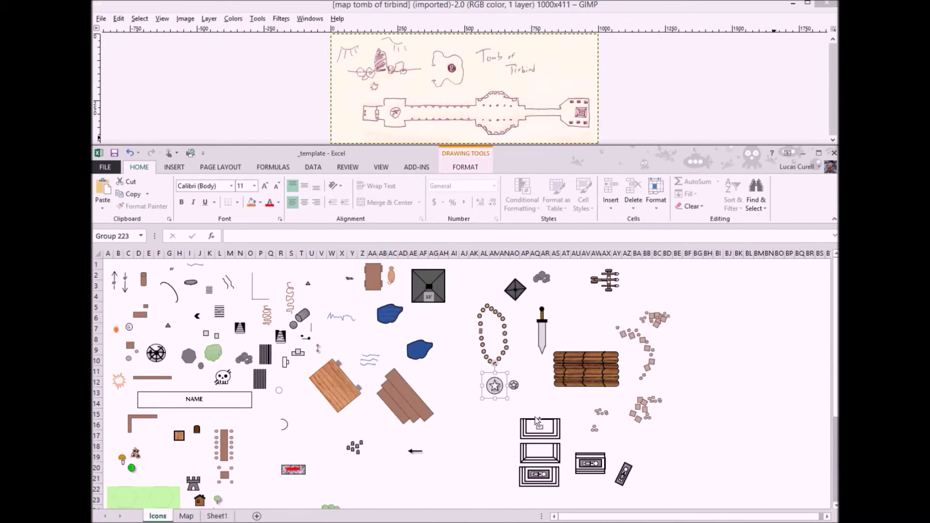
{"action": "key", "text": "ctrl+c"}
{"action": "key", "text": "ctrl+Page_Down"}
{"action": "key", "text": "ctrl+v"}
{"action": "left_click_drag", "start_coordinate": [371, 377], "coordinate": [356, 382]}
{"action": "left_click", "coordinate": [402, 369]}
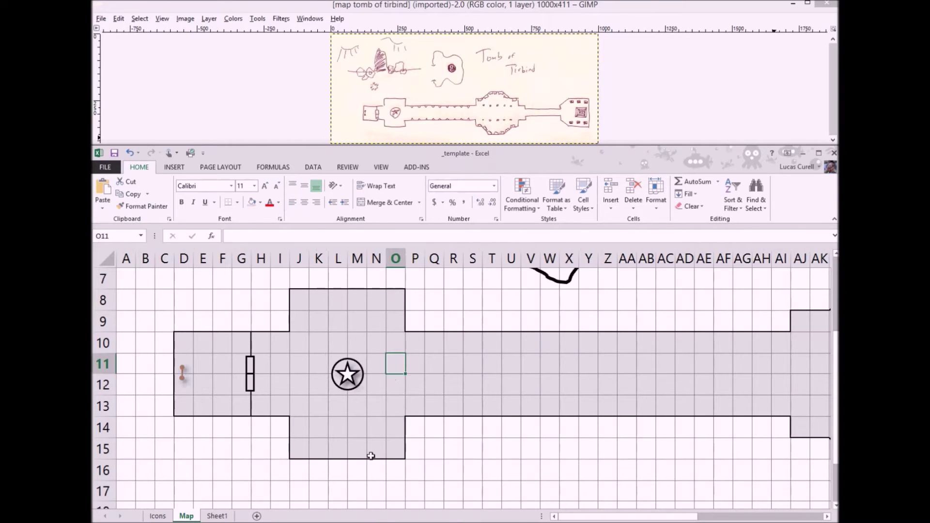
Paste the small triangle on the corridor's lower wall and duplicate it along the wall
{"action": "left_click", "coordinate": [157, 516]}
{"action": "key", "text": "ctrl+c"}
{"action": "key", "text": "ctrl+Page_Down"}
{"action": "key", "text": "ctrl+v"}
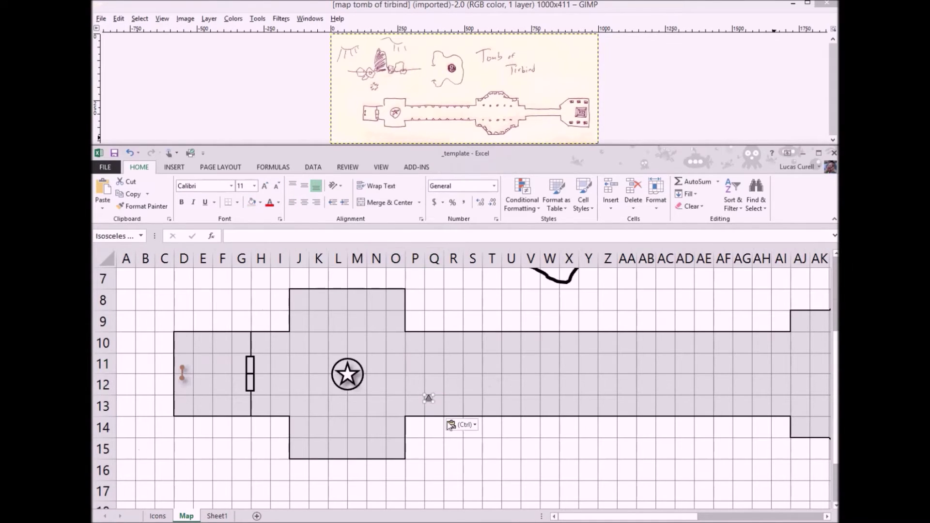
{"action": "mouse_move", "coordinate": [428, 398]}
{"action": "left_mouse_down"}
{"action": "mouse_move", "coordinate": [433, 413]}
{"action": "mouse_move", "coordinate": [476, 412]}
{"action": "left_mouse_up"}
{"action": "key", "text": "ctrl+d"}
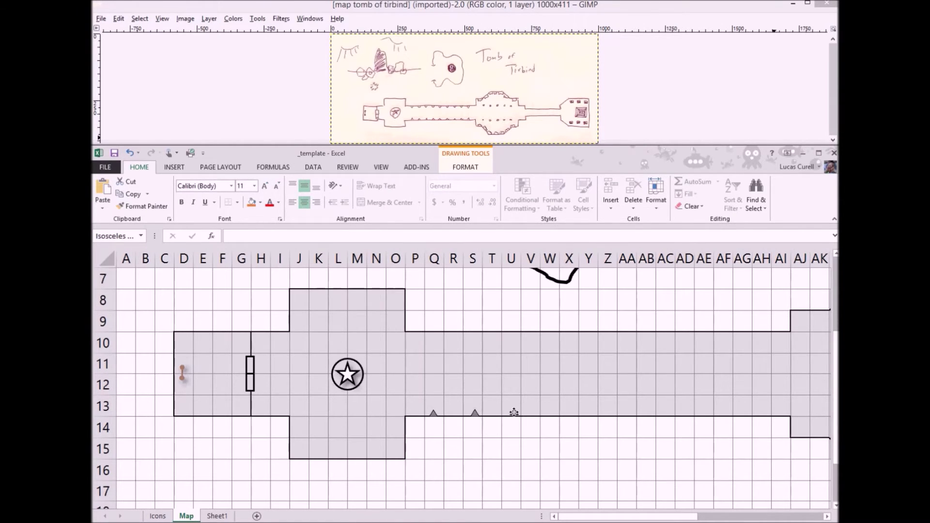
{"action": "key", "text": "ctrl+d"}
{"action": "left_click_drag", "start_coordinate": [527, 430], "coordinate": [742, 413]}
{"action": "key", "text": "ctrl+d"}
{"action": "key", "text": "ctrl+d"}
{"action": "key", "text": "ctrl+d"}
{"action": "key", "text": "ctrl+d"}
{"action": "key", "text": "ctrl+d"}
Align the lower-wall triangles at S, U, W, Y, AC and AE along one horizontal line
{"action": "left_click", "coordinate": [703, 413], "text": "ctrl"}
{"action": "left_click", "coordinate": [666, 412], "text": "ctrl"}
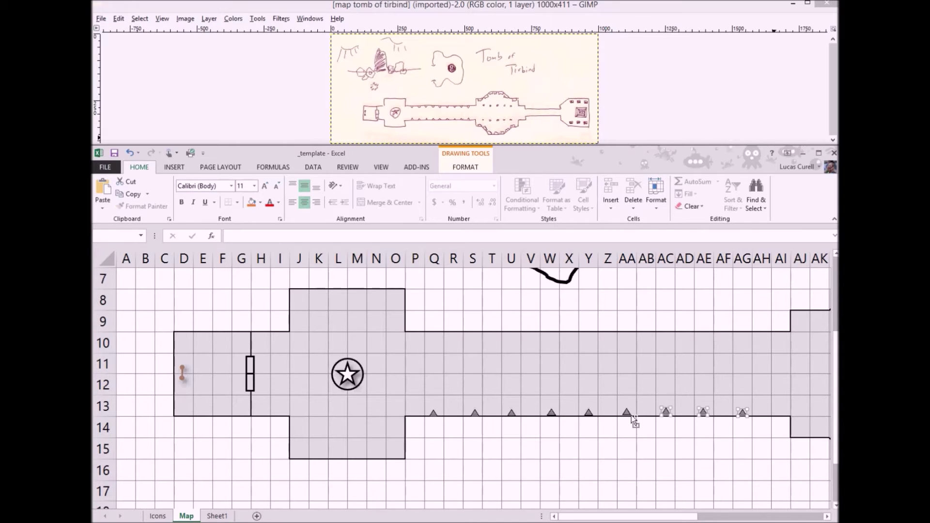
{"action": "left_click", "coordinate": [589, 412], "text": "ctrl"}
{"action": "left_click", "coordinate": [551, 413], "text": "ctrl"}
{"action": "left_click", "coordinate": [512, 413], "text": "ctrl"}
{"action": "left_click", "coordinate": [476, 413], "text": "ctrl"}
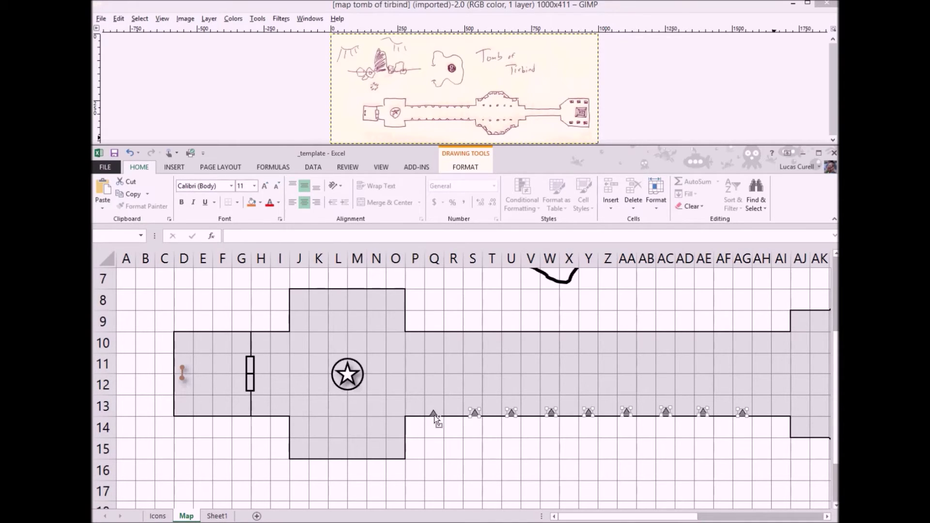
{"action": "left_click", "coordinate": [465, 167]}
{"action": "left_click", "coordinate": [746, 182]}
{"action": "left_click", "coordinate": [759, 208]}
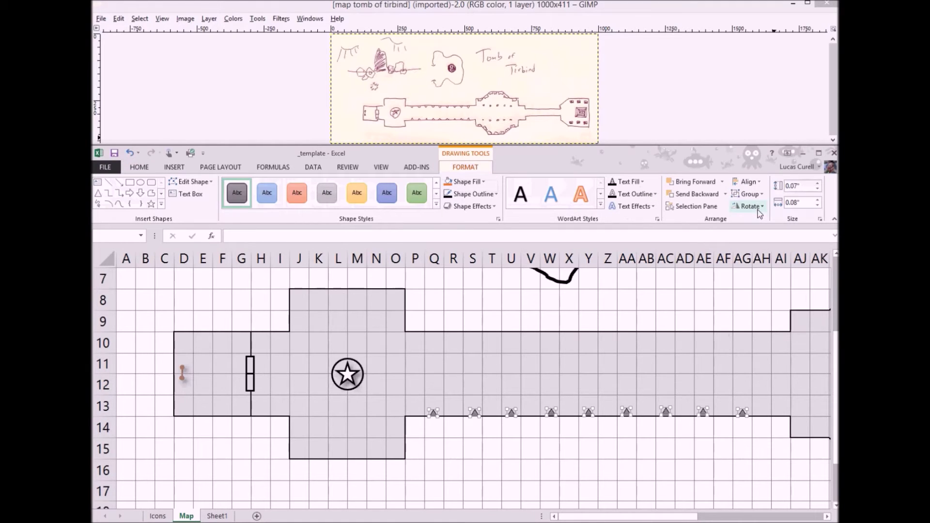
{"action": "key", "text": "ctrl+z"}
{"action": "left_click", "coordinate": [746, 182]}
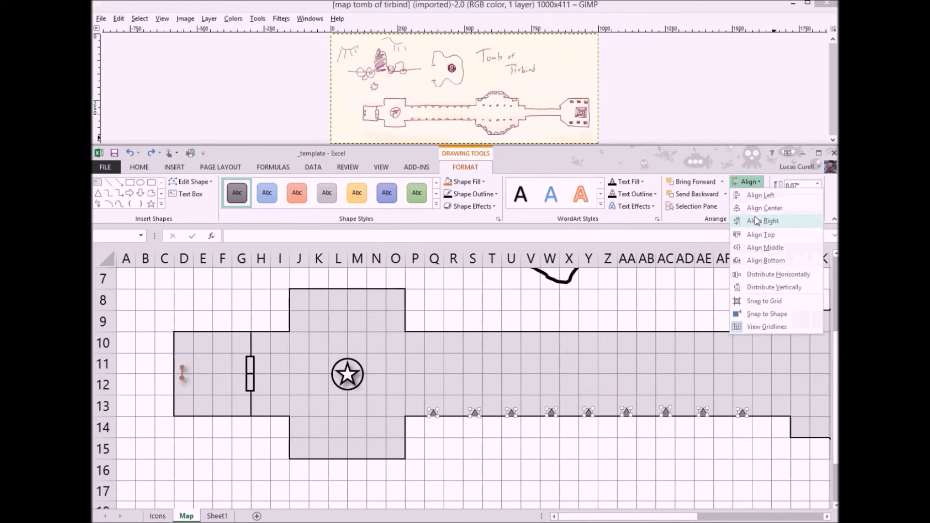
{"action": "left_click", "coordinate": [758, 248]}
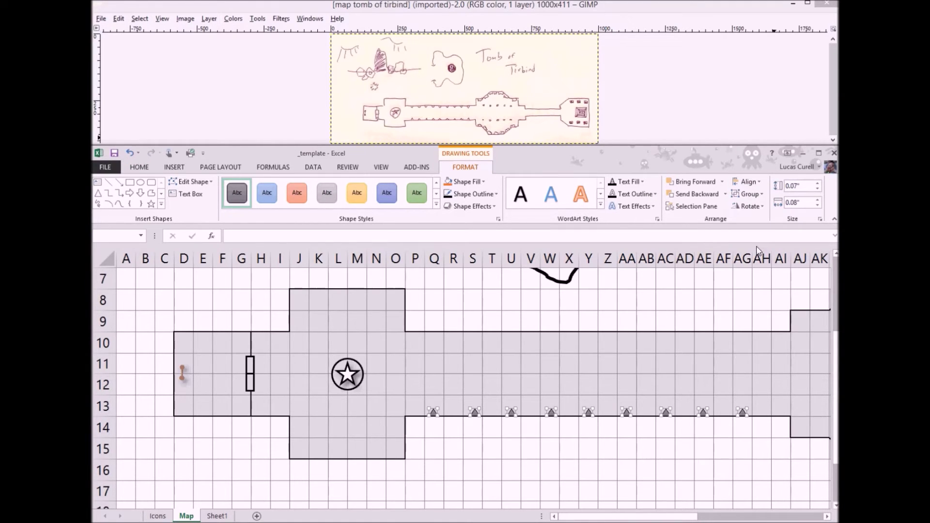
Group the lower-wall triangles into a single row
{"action": "right_click", "coordinate": [704, 413]}
{"action": "mouse_move", "coordinate": [733, 330]}
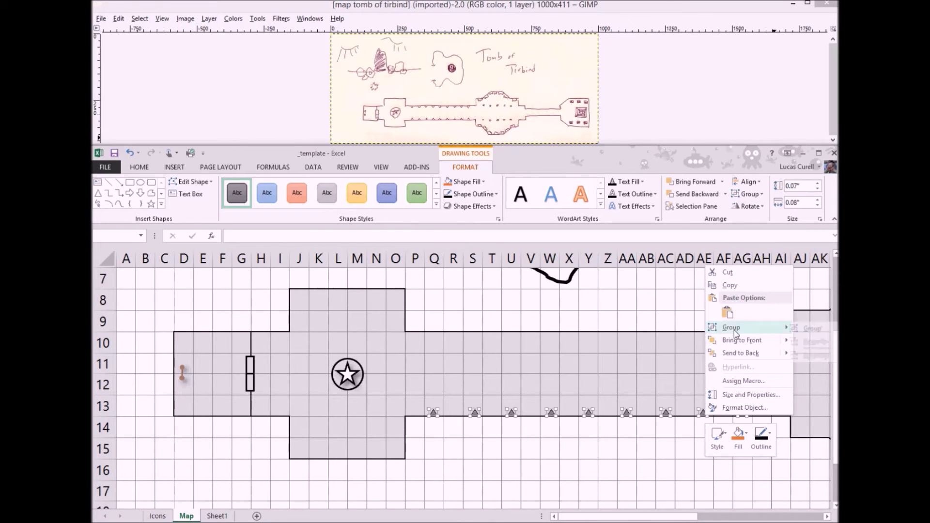
{"action": "left_click", "coordinate": [803, 331]}
Duplicate the triangle row onto the top wall, flipped 180° to point down, aligned with the bottom row
{"action": "key", "text": "ctrl+d"}
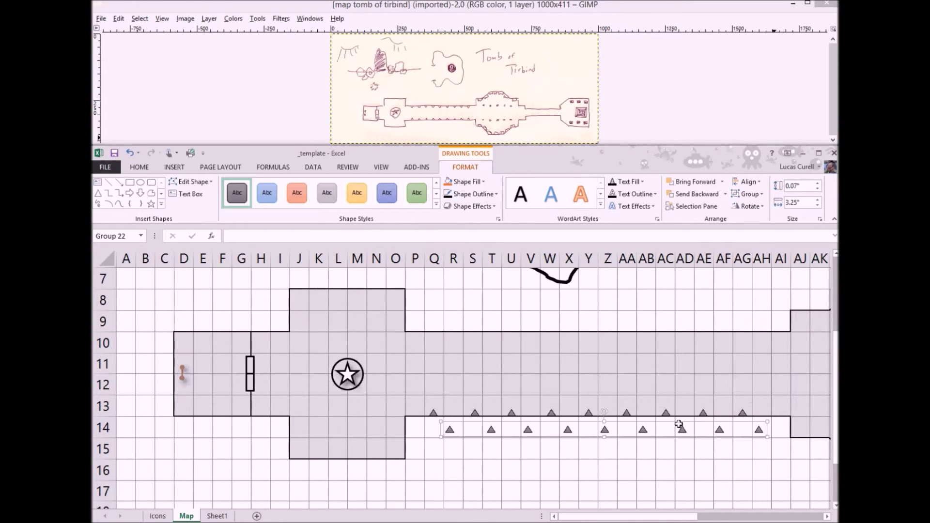
{"action": "left_click_drag", "start_coordinate": [646, 441], "coordinate": [646, 365]}
{"action": "mouse_move", "coordinate": [603, 338]}
{"action": "left_mouse_down"}
{"action": "mouse_move", "coordinate": [593, 321]}
{"action": "mouse_move", "coordinate": [602, 371]}
{"action": "mouse_move", "coordinate": [597, 335]}
{"action": "left_mouse_up"}
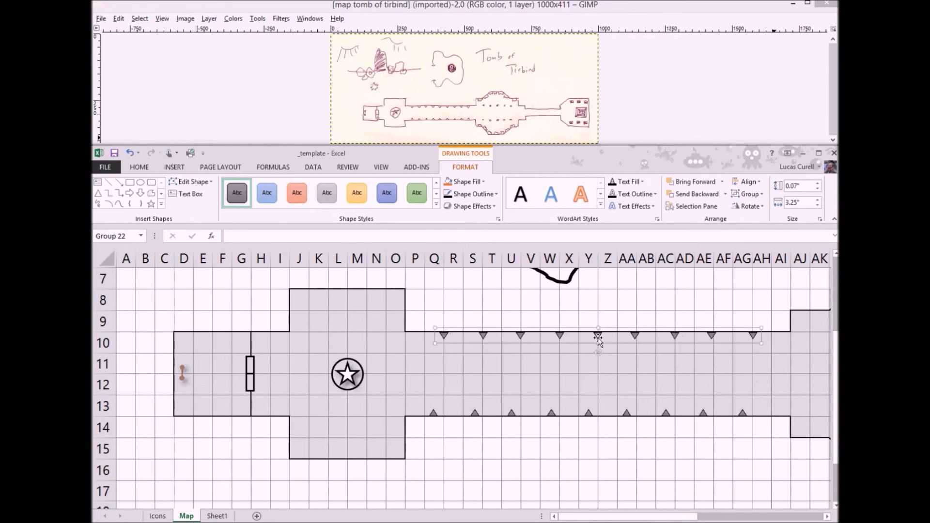
{"action": "key", "text": "Left"}
{"action": "key", "text": "Left"}
{"action": "key", "text": "Left"}
{"action": "key", "text": "Left"}
{"action": "key", "text": "Left"}
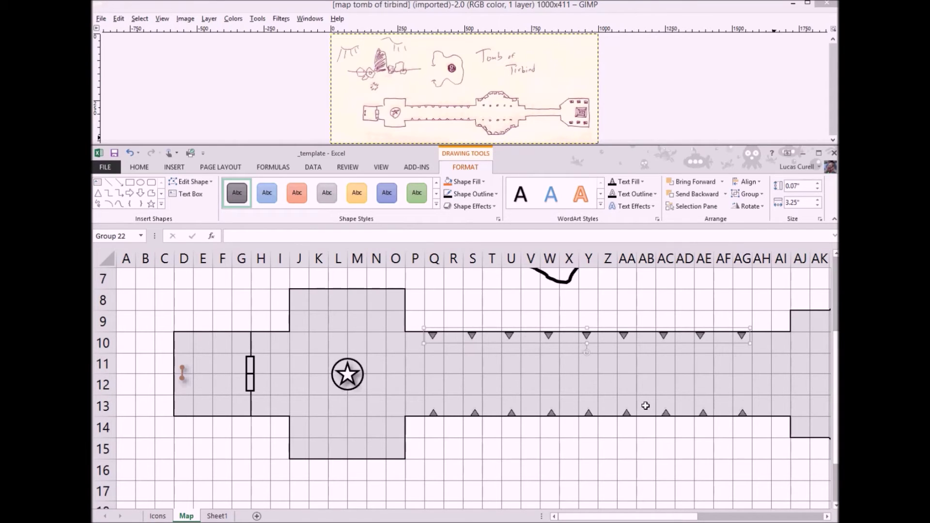
{"action": "left_click", "coordinate": [595, 412], "text": "shift"}
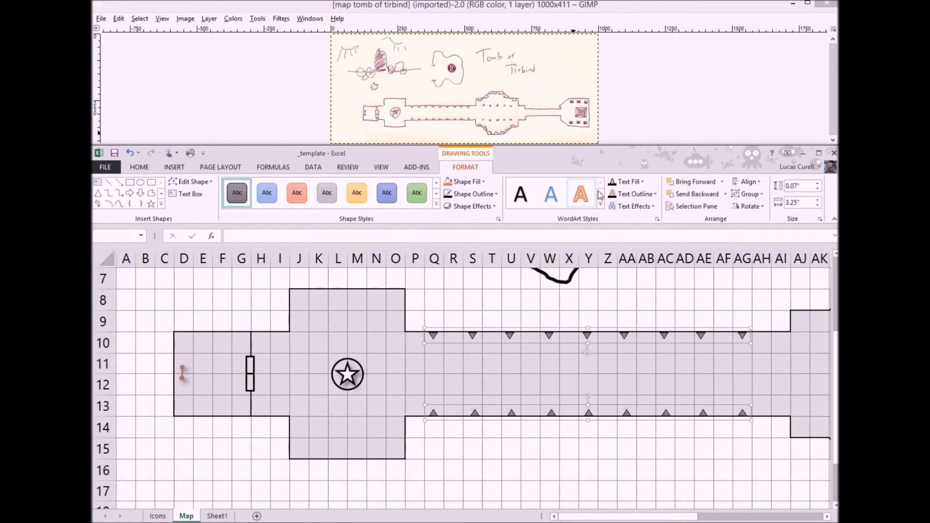
{"action": "left_click", "coordinate": [746, 181]}
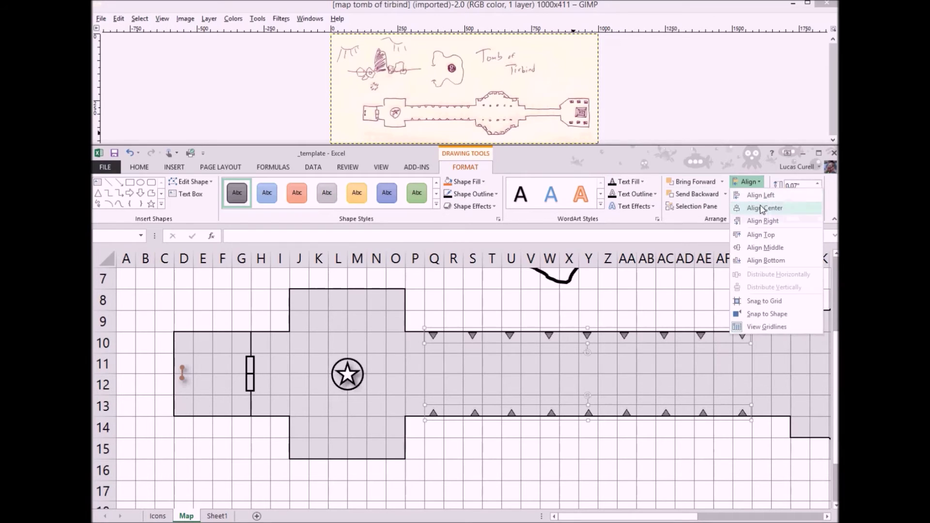
{"action": "left_click", "coordinate": [761, 211]}
{"action": "left_click", "coordinate": [715, 303]}
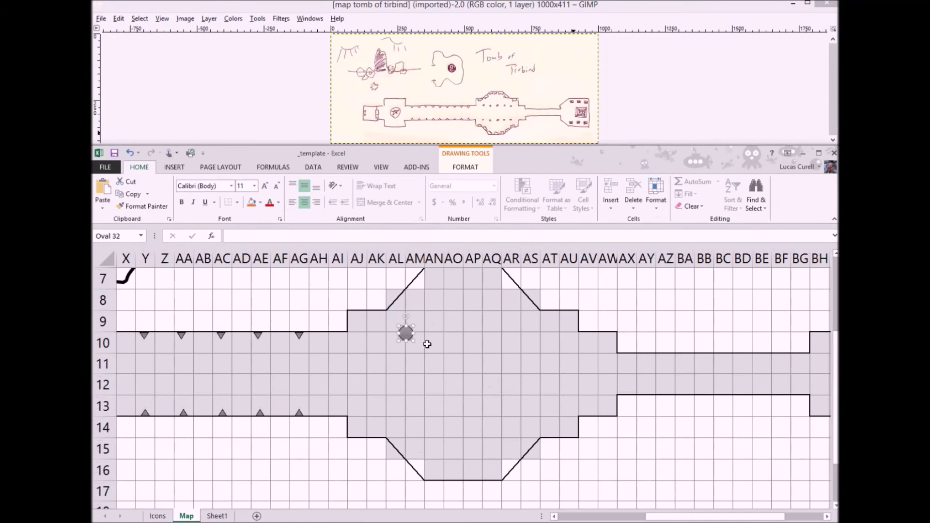
Place two rows of four grey pillars in the octagonal chamber, aligned and grouped per row
{"action": "left_click_drag", "start_coordinate": [406, 332], "coordinate": [521, 332]}
{"action": "left_click", "coordinate": [465, 167]}
{"action": "left_click", "coordinate": [750, 181]}
{"action": "left_click", "coordinate": [756, 242]}
{"action": "left_click_drag", "start_coordinate": [443, 332], "coordinate": [444, 416]}
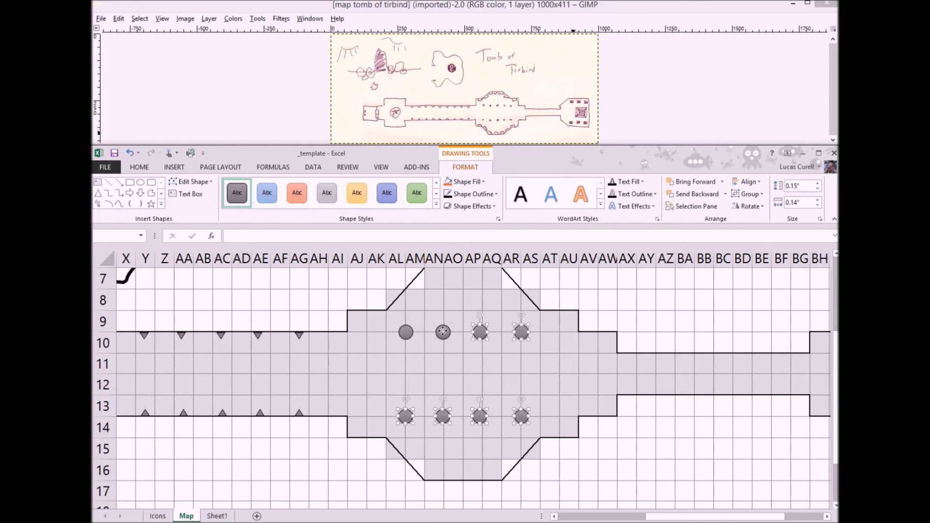
{"action": "right_click", "coordinate": [406, 421]}
{"action": "left_click", "coordinate": [508, 328]}
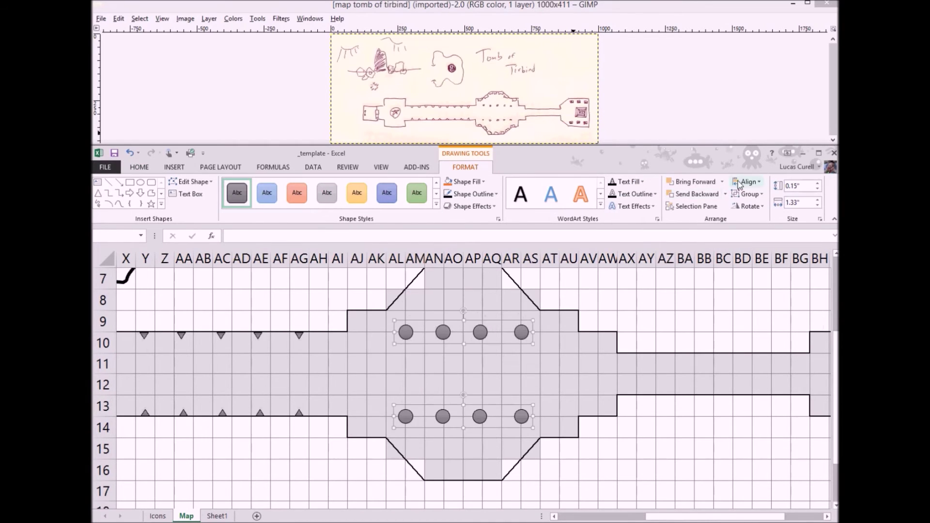
{"action": "left_click", "coordinate": [530, 384]}
Ring the chamber's outline with copies of the star token
{"action": "left_click", "coordinate": [158, 516]}
{"action": "left_click", "coordinate": [186, 515]}
{"action": "key", "text": "ctrl+v"}
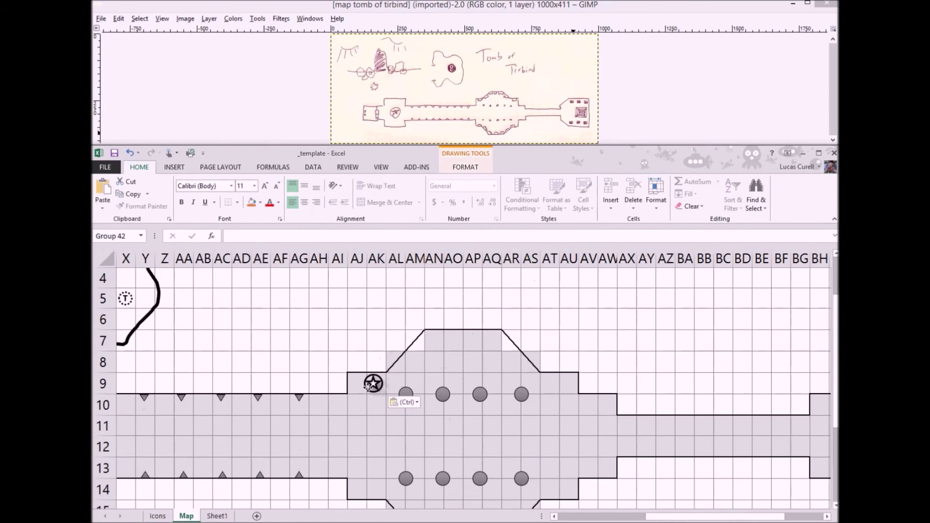
{"action": "left_click_drag", "start_coordinate": [374, 383], "coordinate": [491, 341]}
{"action": "left_click_drag", "start_coordinate": [492, 341], "coordinate": [550, 385]}
{"action": "left_click_drag", "start_coordinate": [491, 341], "coordinate": [462, 341]}
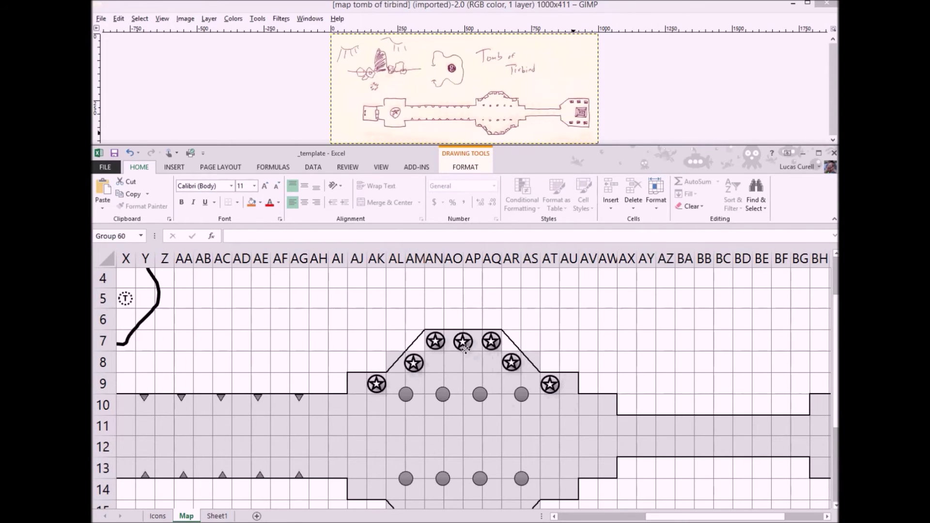
{"action": "scroll", "coordinate": [465, 349], "scroll_direction": "down", "scroll_amount": 1}
{"action": "left_click_drag", "start_coordinate": [376, 322], "coordinate": [413, 448]}
{"action": "left_click_drag", "start_coordinate": [413, 447], "coordinate": [491, 470]}
{"action": "left_click_drag", "start_coordinate": [491, 470], "coordinate": [512, 449]}
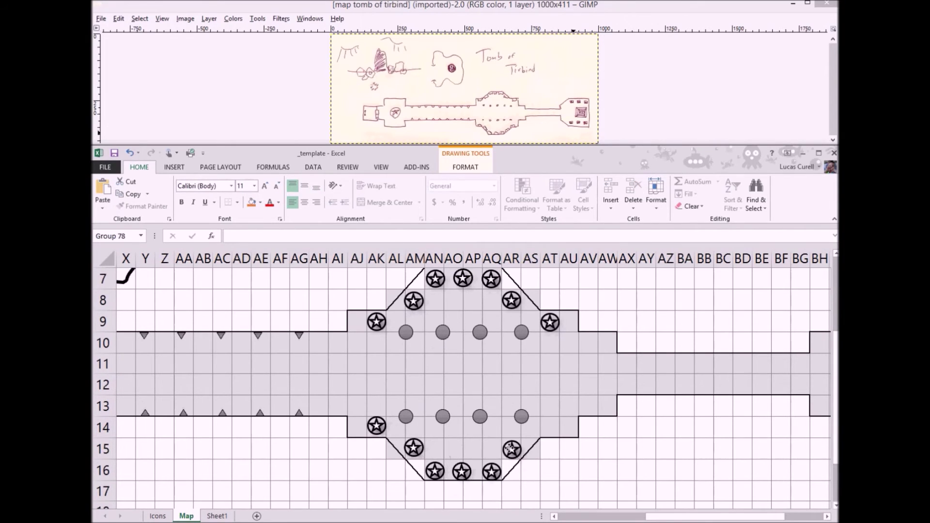
{"action": "key", "text": "ctrl+Page_Up"}
{"action": "left_click", "coordinate": [596, 464]}
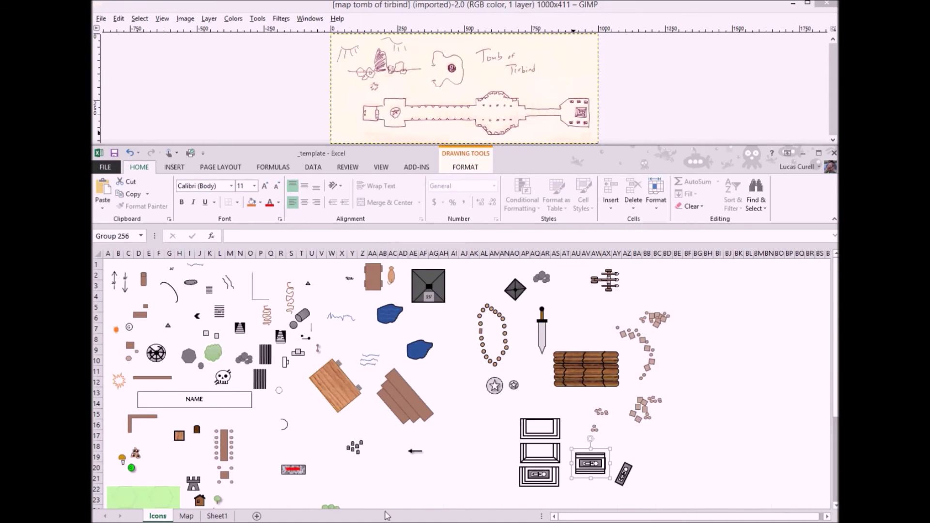
Paste the chest icon into the far-right room of the map
{"action": "left_click", "coordinate": [217, 515]}
{"action": "left_click", "coordinate": [192, 517]}
{"action": "key", "text": "ctrl+v"}
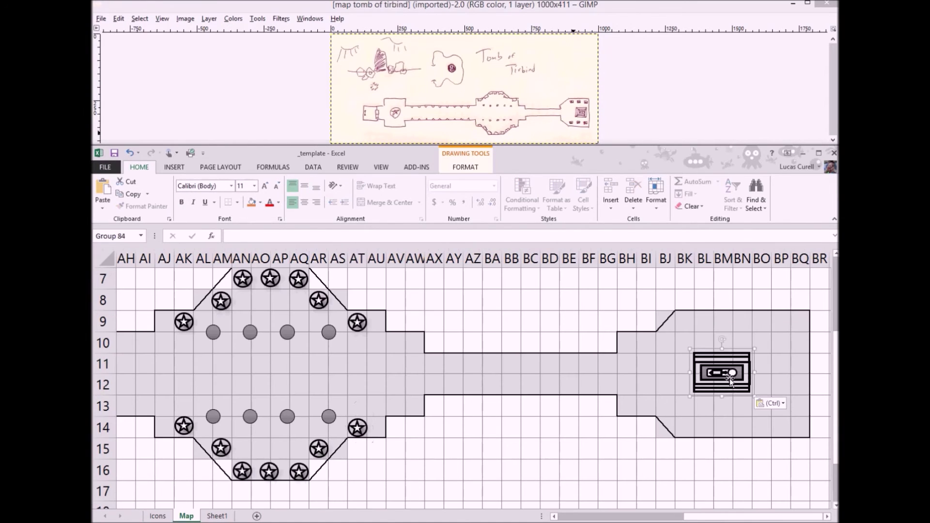
{"action": "left_click_drag", "start_coordinate": [729, 383], "coordinate": [781, 382]}
{"action": "left_click", "coordinate": [158, 516]}
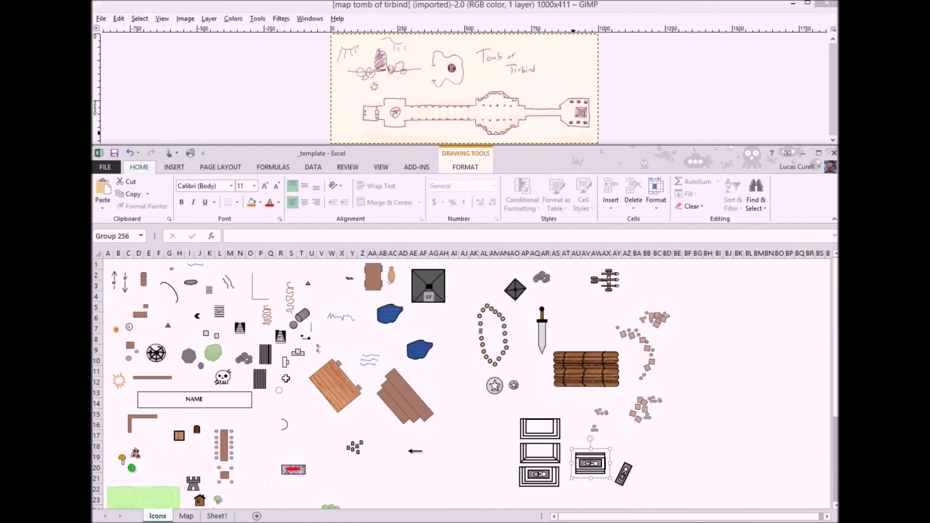
{"action": "left_click", "coordinate": [217, 516]}
{"action": "left_click", "coordinate": [187, 515]}
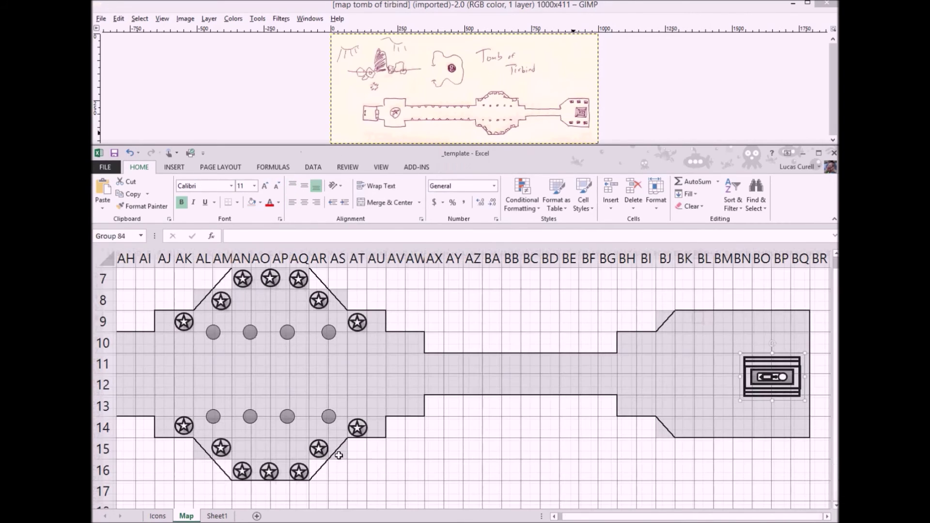
Draw a small rectangle in the right-hand room and style it solid black
{"action": "left_click", "coordinate": [174, 166]}
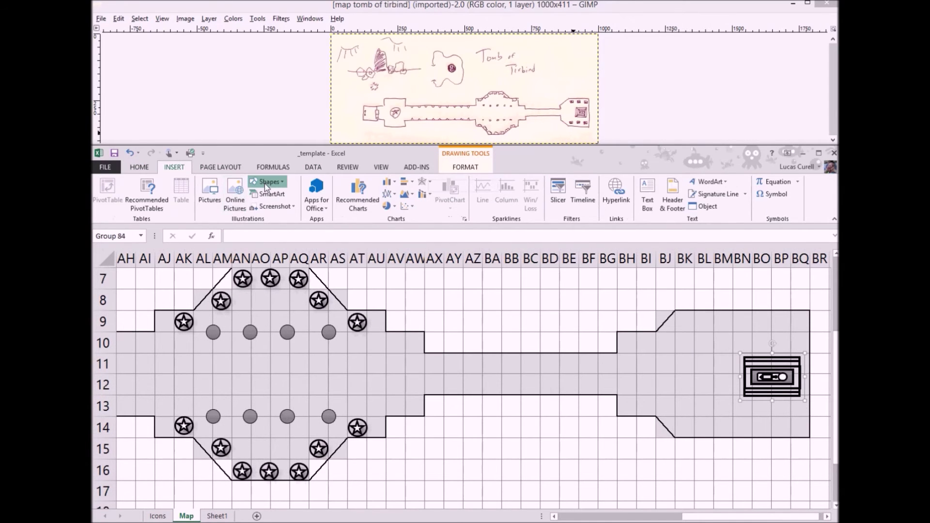
{"action": "left_click", "coordinate": [266, 181]}
{"action": "left_click", "coordinate": [281, 209]}
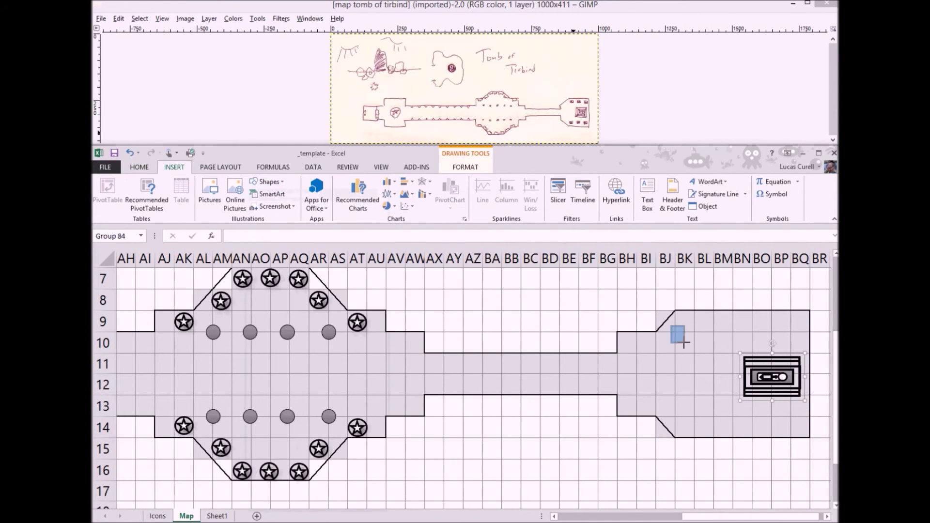
{"action": "left_click_drag", "start_coordinate": [683, 343], "coordinate": [693, 334]}
{"action": "left_click", "coordinate": [435, 208]}
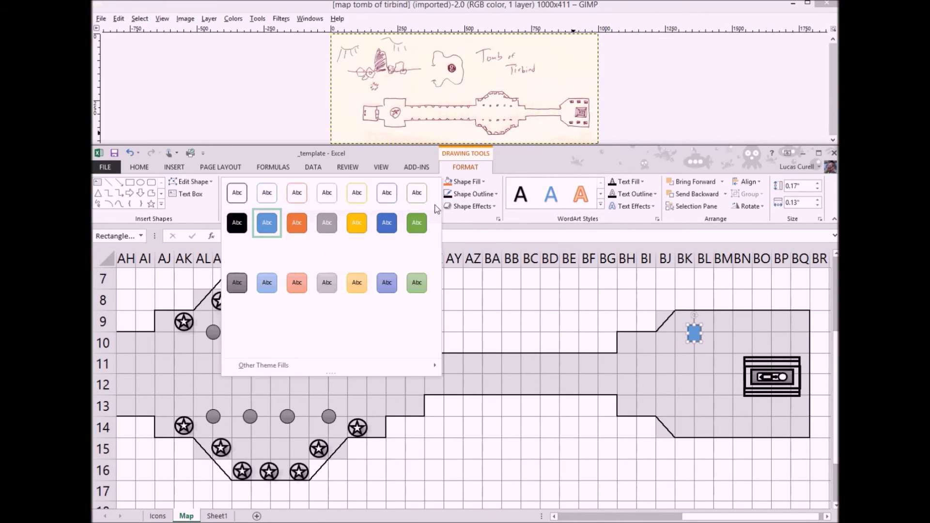
{"action": "left_click", "coordinate": [237, 222]}
{"action": "left_click", "coordinate": [664, 364]}
Duplicate the black rectangle into a row of three pillars, align their middles, and group them
{"action": "left_click", "coordinate": [694, 333]}
{"action": "key", "text": "ctrl+d"}
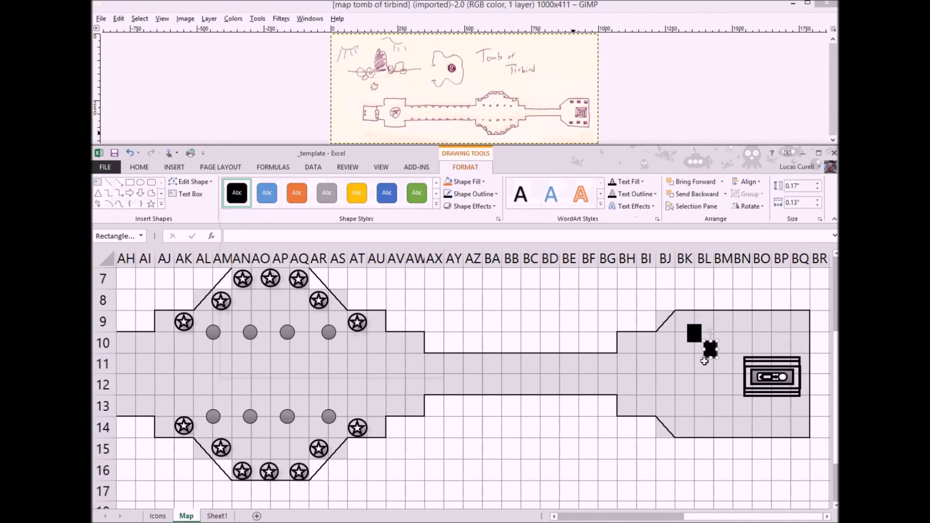
{"action": "left_click_drag", "start_coordinate": [704, 361], "coordinate": [775, 334]}
{"action": "key", "text": "ctrl+d"}
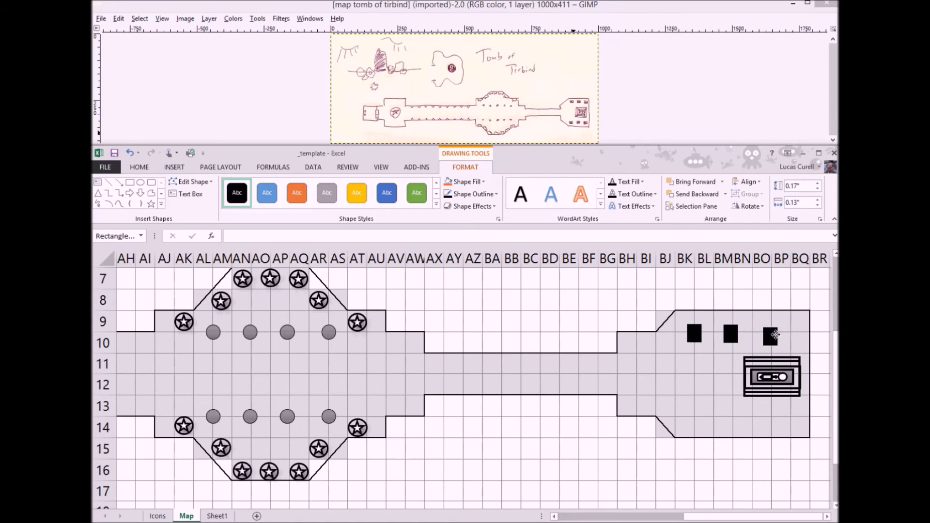
{"action": "left_click", "coordinate": [725, 338], "text": "shift"}
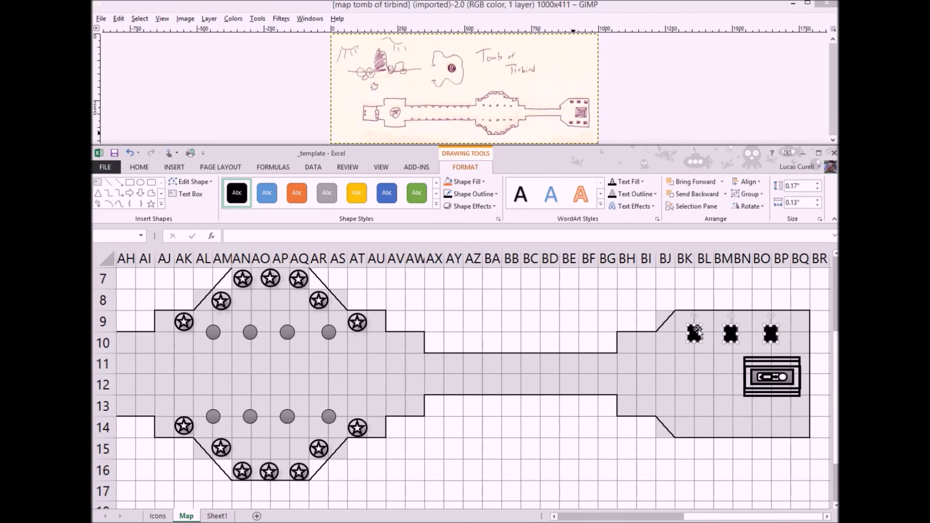
{"action": "left_click", "coordinate": [748, 182]}
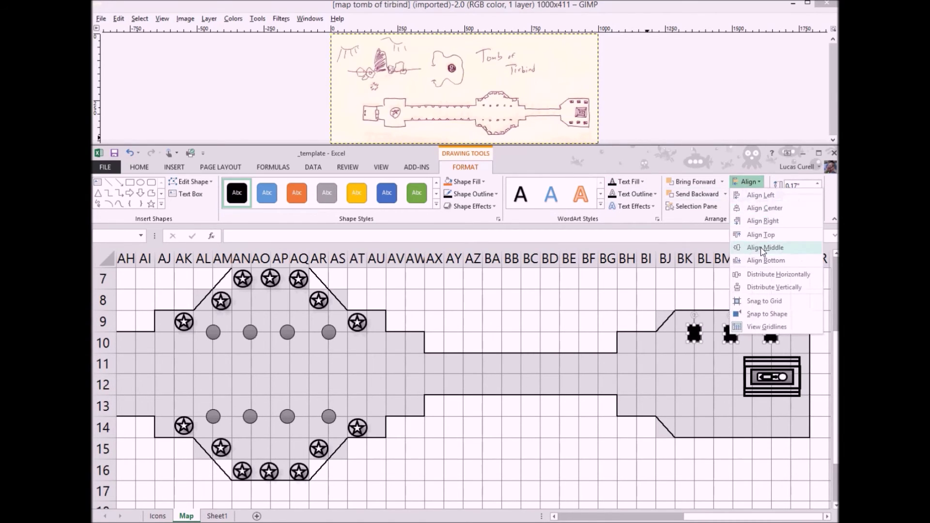
{"action": "left_click", "coordinate": [766, 250]}
{"action": "right_click", "coordinate": [729, 335]}
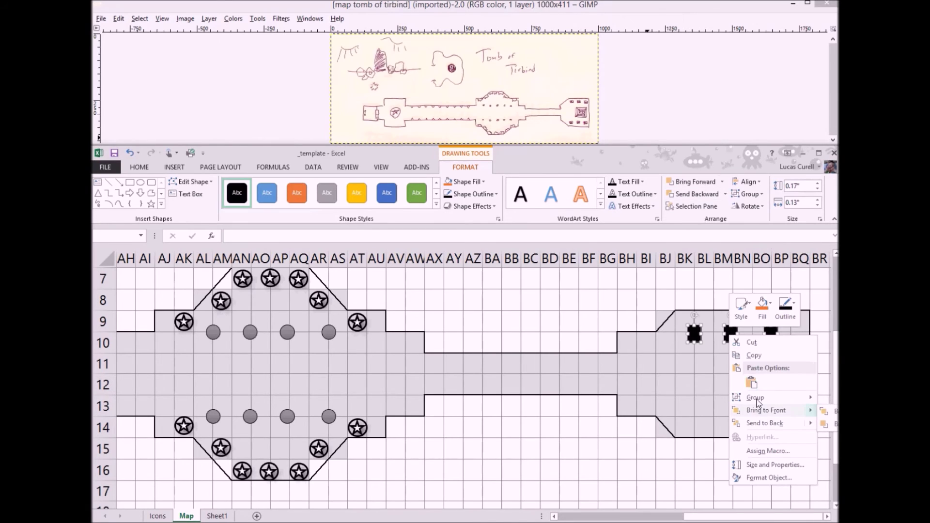
{"action": "mouse_move", "coordinate": [752, 401]}
{"action": "left_click", "coordinate": [827, 400]}
Copy the pillar row to the lower side of the room and center the two rows
{"action": "left_click_drag", "start_coordinate": [730, 335], "coordinate": [731, 417]}
{"action": "left_click", "coordinate": [730, 335], "text": "shift"}
{"action": "left_click", "coordinate": [749, 182]}
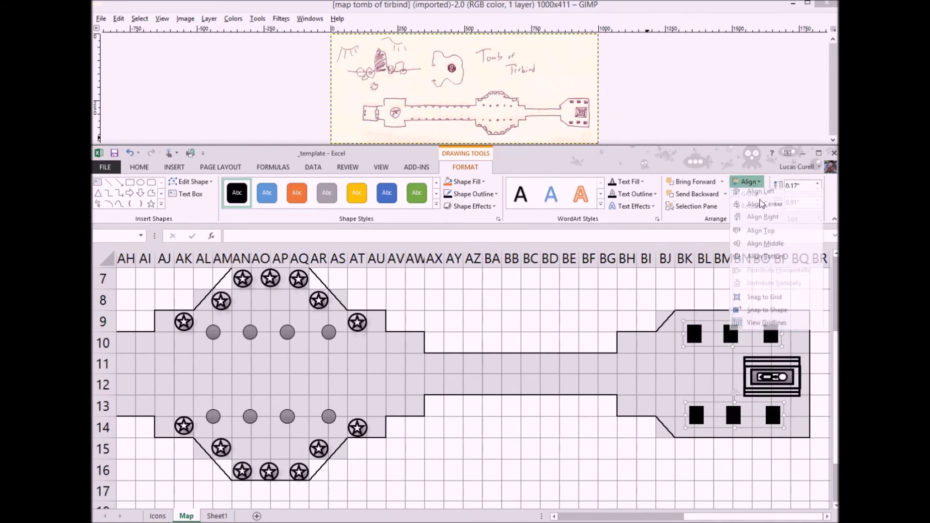
{"action": "left_click", "coordinate": [764, 214]}
{"action": "left_click", "coordinate": [551, 322]}
Set the entire sheet's Fill Color to No Fill to clear the grey shading
{"action": "scroll", "coordinate": [551, 319], "scroll_direction": "down", "scroll_amount": 5}
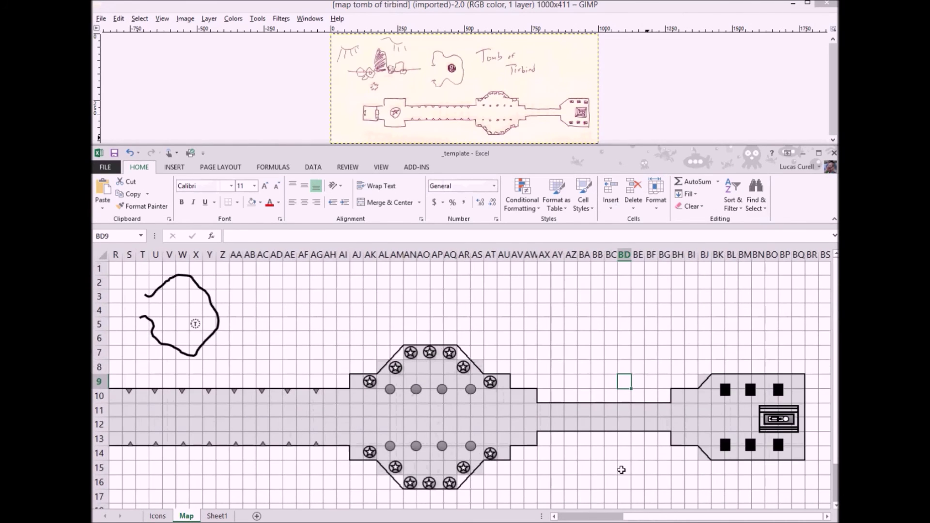
{"action": "scroll", "coordinate": [577, 430], "scroll_direction": "down", "scroll_amount": 1}
{"action": "left_click", "coordinate": [98, 253]}
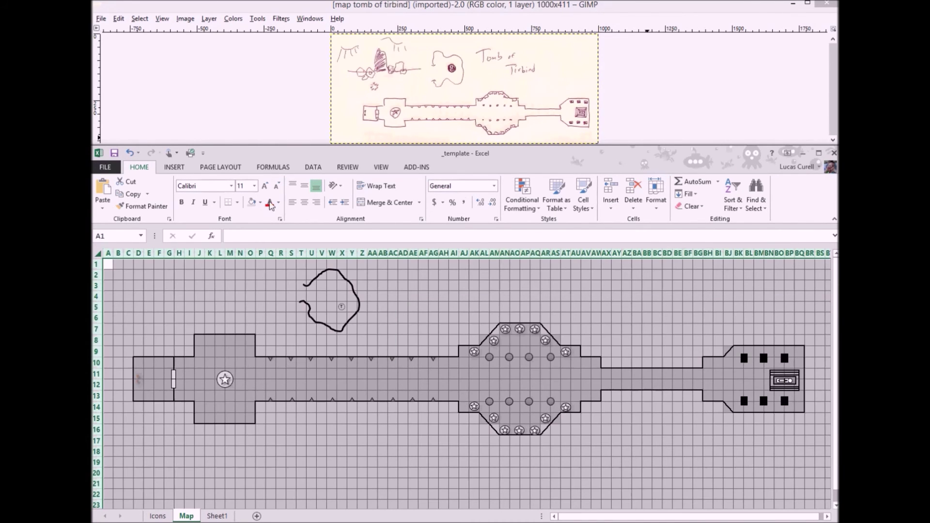
{"action": "left_click", "coordinate": [261, 202]}
{"action": "left_click", "coordinate": [257, 297]}
{"action": "left_click", "coordinate": [250, 299]}
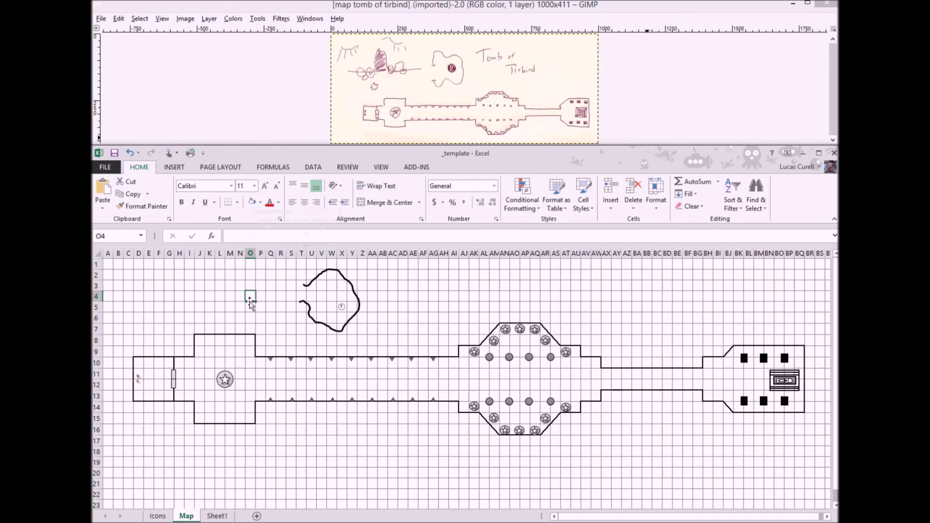
{"action": "left_click", "coordinate": [175, 167]}
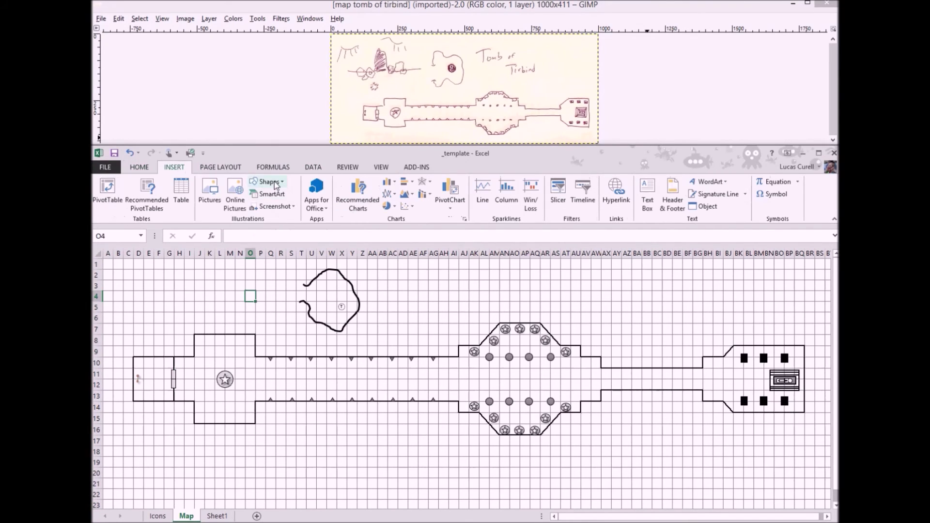
Draw a horizontal ground line above the entrance room with a black 1½ pt outline
{"action": "left_click", "coordinate": [266, 182]}
{"action": "left_click", "coordinate": [275, 209]}
{"action": "left_click_drag", "start_coordinate": [246, 312], "coordinate": [247, 312]}
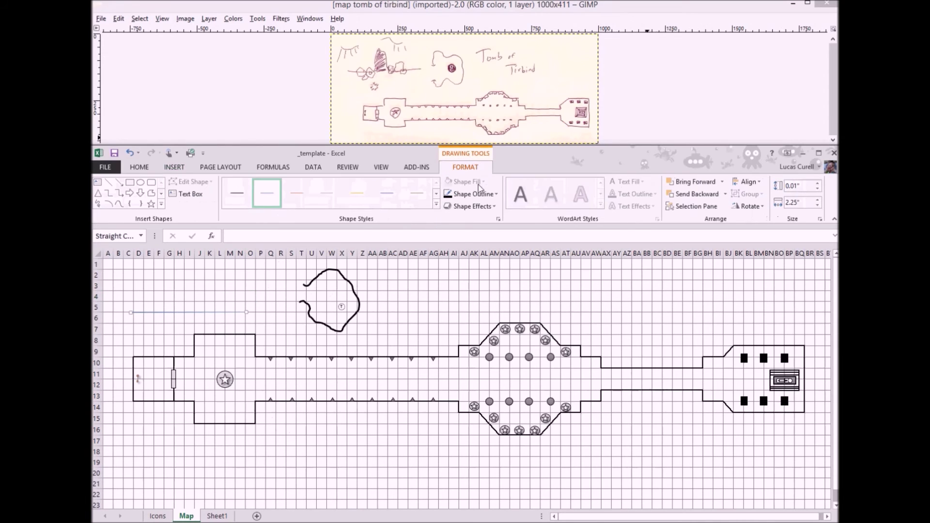
{"action": "left_click", "coordinate": [471, 194]}
{"action": "left_click", "coordinate": [456, 231]}
{"action": "left_click", "coordinate": [471, 194]}
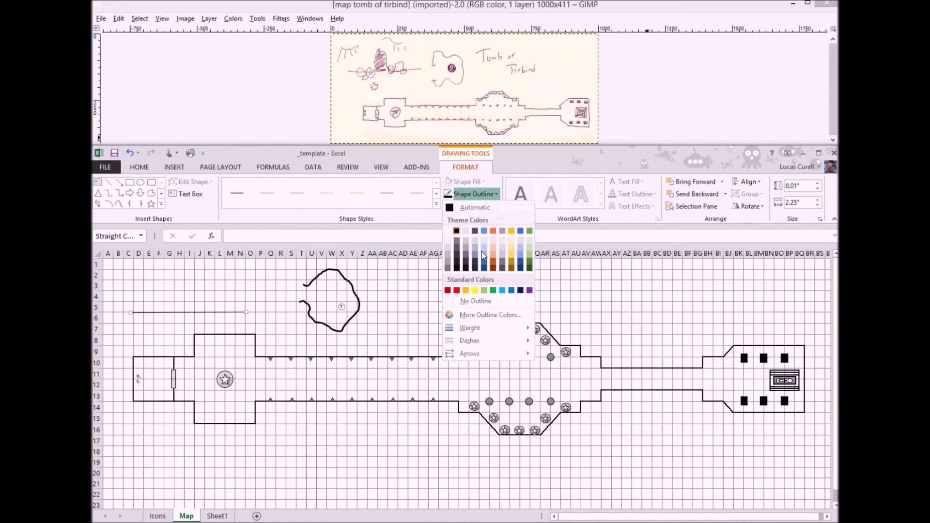
{"action": "mouse_move", "coordinate": [480, 328]}
{"action": "left_click", "coordinate": [552, 376]}
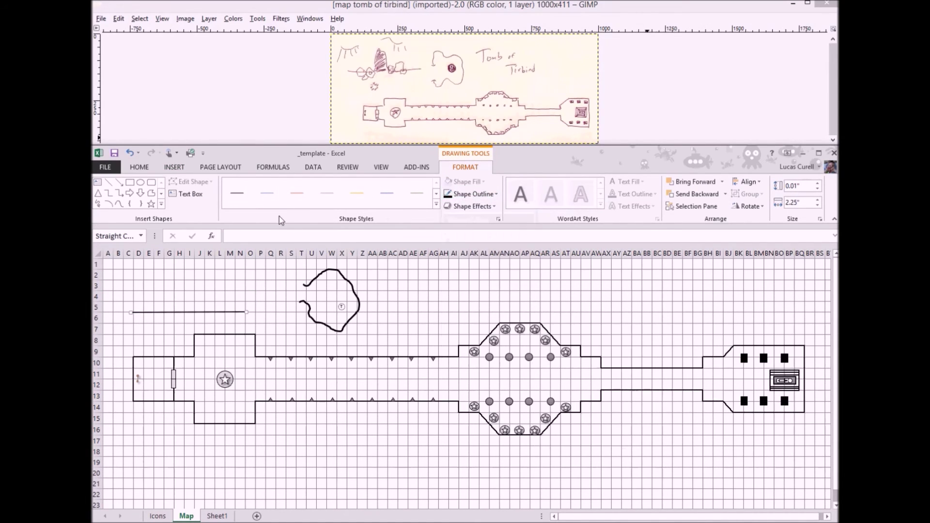
Sketch a peaked freeform cave mouth on the line and fill it solid black
{"action": "left_click", "coordinate": [174, 166]}
{"action": "left_click", "coordinate": [265, 182]}
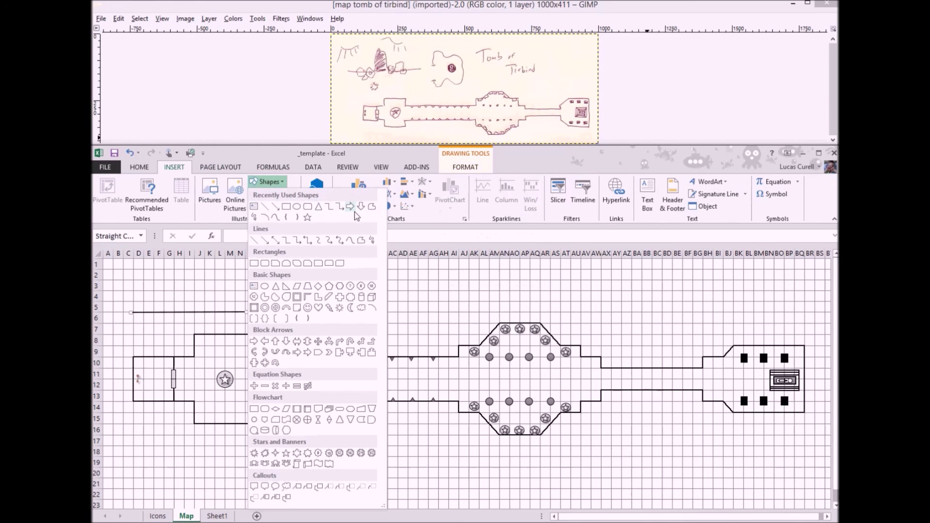
{"action": "left_click", "coordinate": [373, 211]}
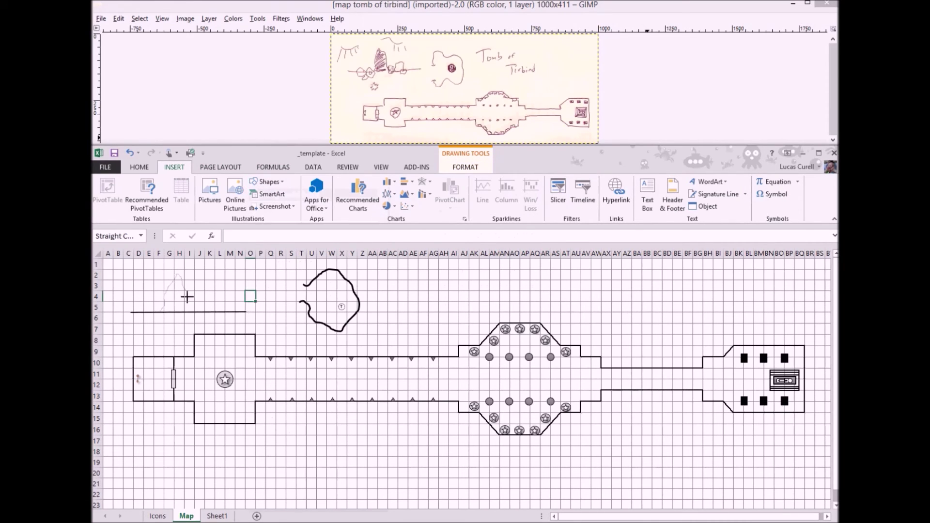
{"action": "left_click_drag", "start_coordinate": [163, 312], "coordinate": [160, 312]}
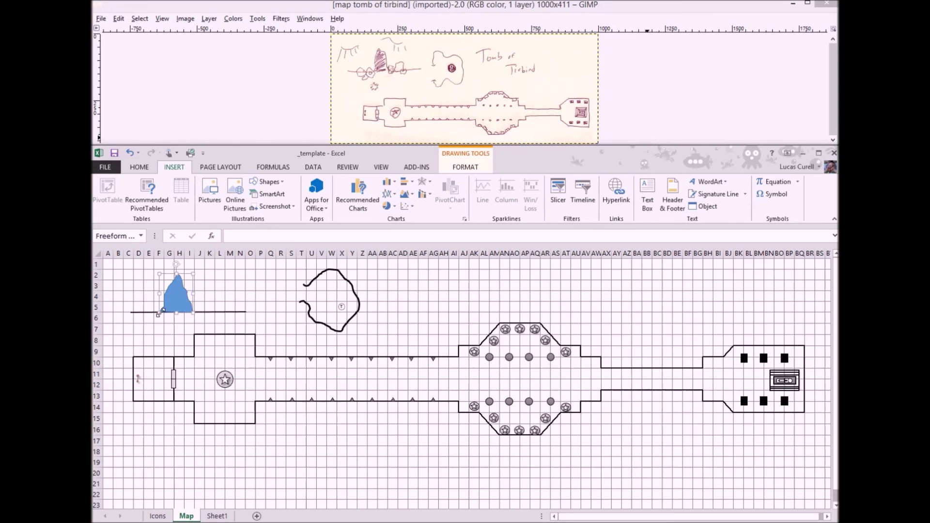
{"action": "left_click", "coordinate": [237, 193]}
{"action": "left_click", "coordinate": [230, 296]}
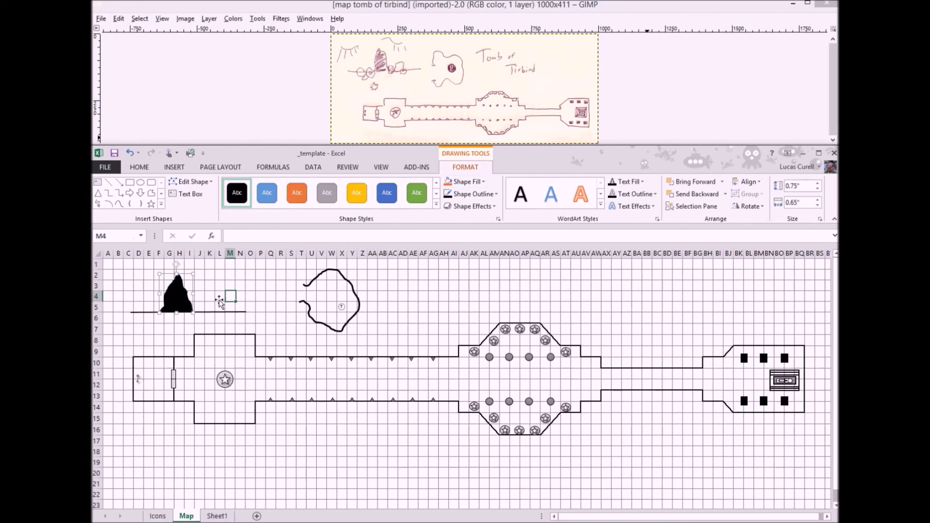
Copy the grey heptagon rock from the Icons sheet and place several along the ground line beside the cave
{"action": "left_click", "coordinate": [168, 517]}
{"action": "left_click", "coordinate": [199, 500]}
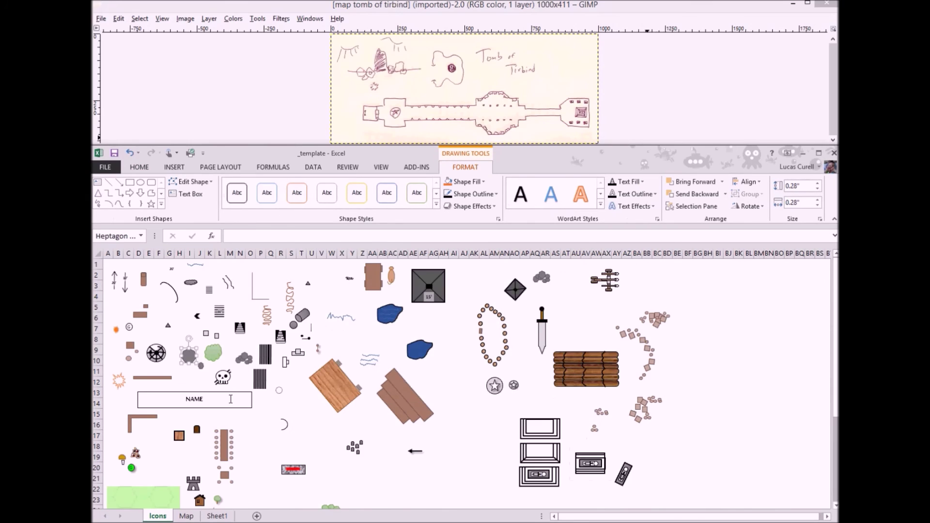
{"action": "key", "text": "ctrl+c"}
{"action": "left_click", "coordinate": [186, 516]}
{"action": "key", "text": "ctrl+v"}
{"action": "left_click_drag", "start_coordinate": [232, 303], "coordinate": [208, 308]}
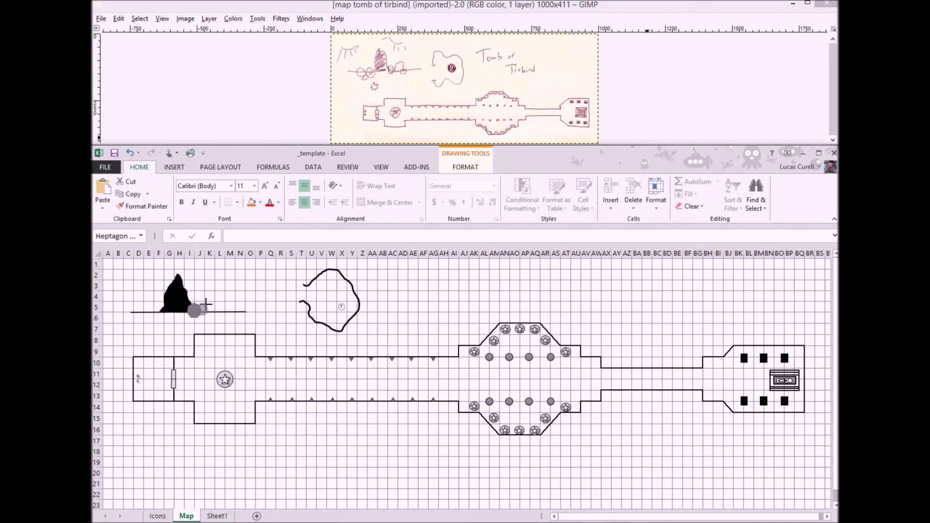
{"action": "left_click_drag", "start_coordinate": [189, 319], "coordinate": [155, 310]}
{"action": "key", "text": "ctrl+v"}
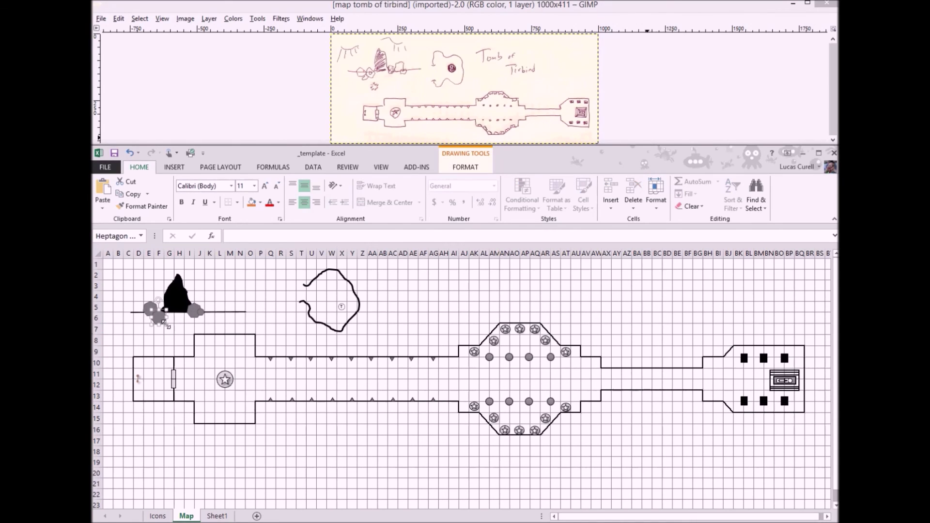
{"action": "left_click", "coordinate": [169, 329]}
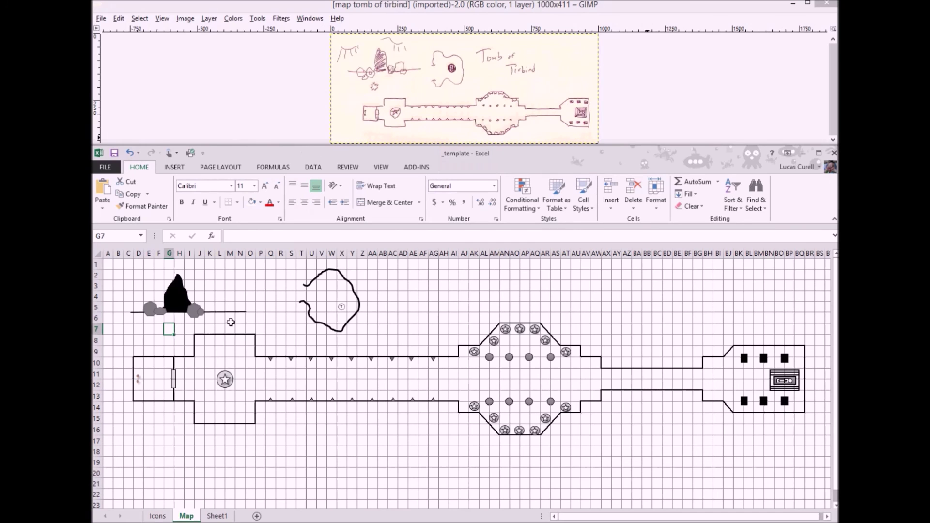